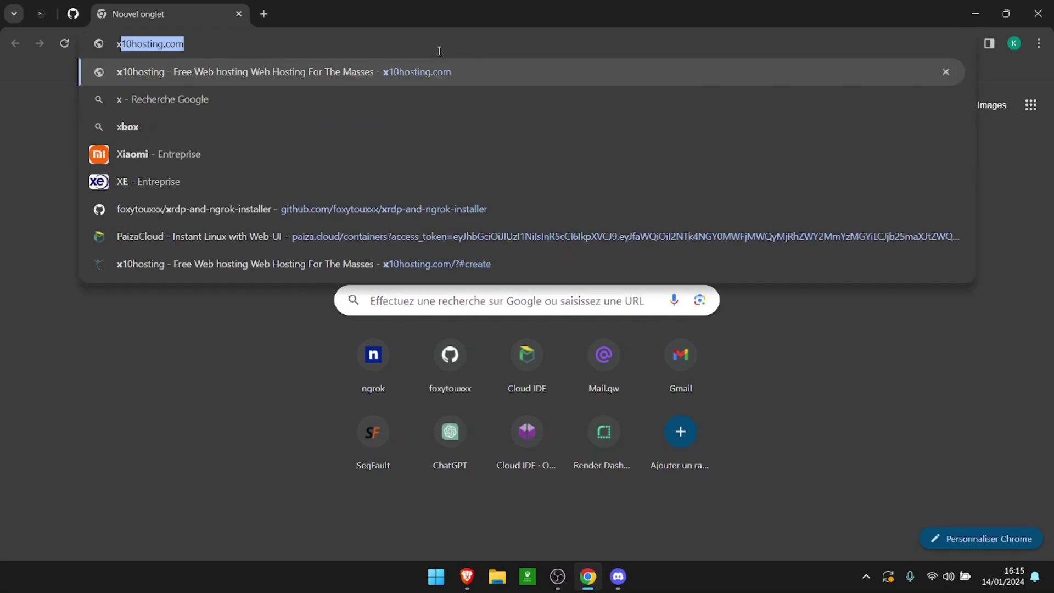
# Step: Load x10hosting.com, start the free website signup and scroll to the x10 Premium vs x10 Basic plan table
pyautogui.press('Return')
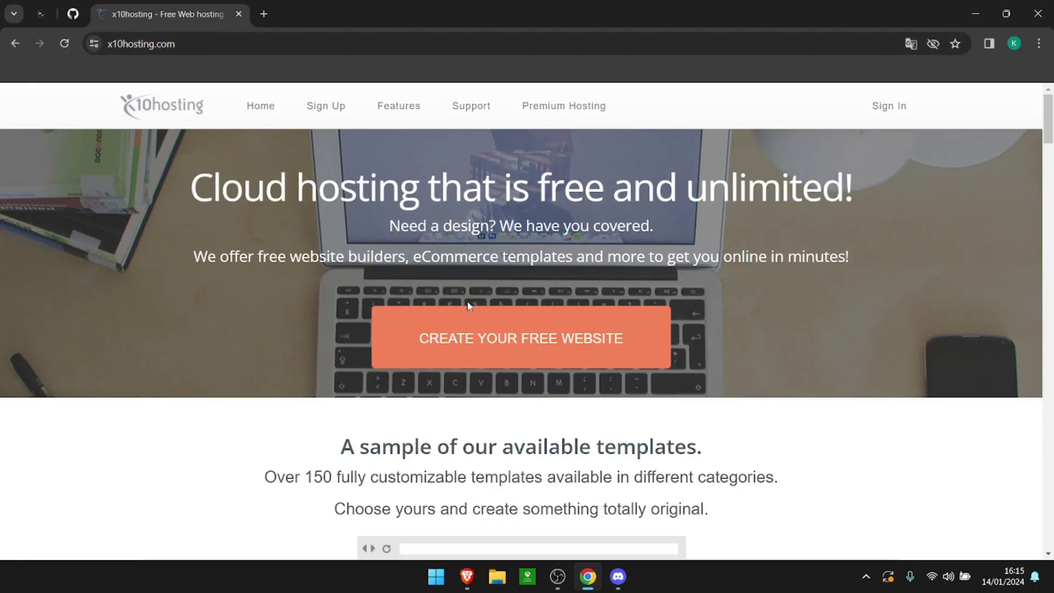
pyautogui.click(483, 336)
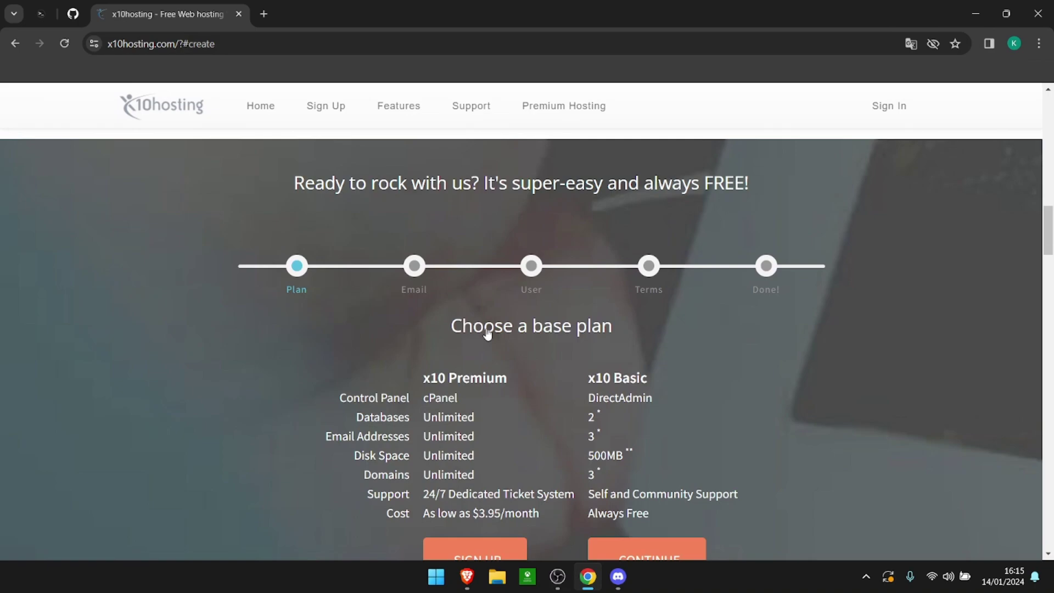
pyautogui.scroll(-1, 711, 344)
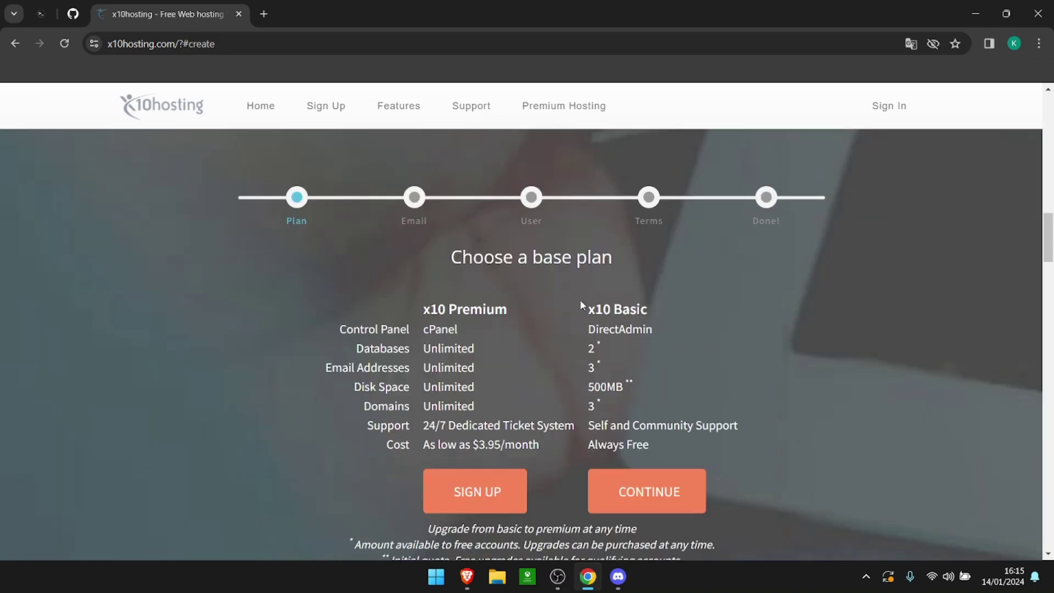
pyautogui.moveTo(588, 312); pyautogui.dragTo(648, 311)
pyautogui.click(648, 311)
pyautogui.scroll(-1, 674, 394)
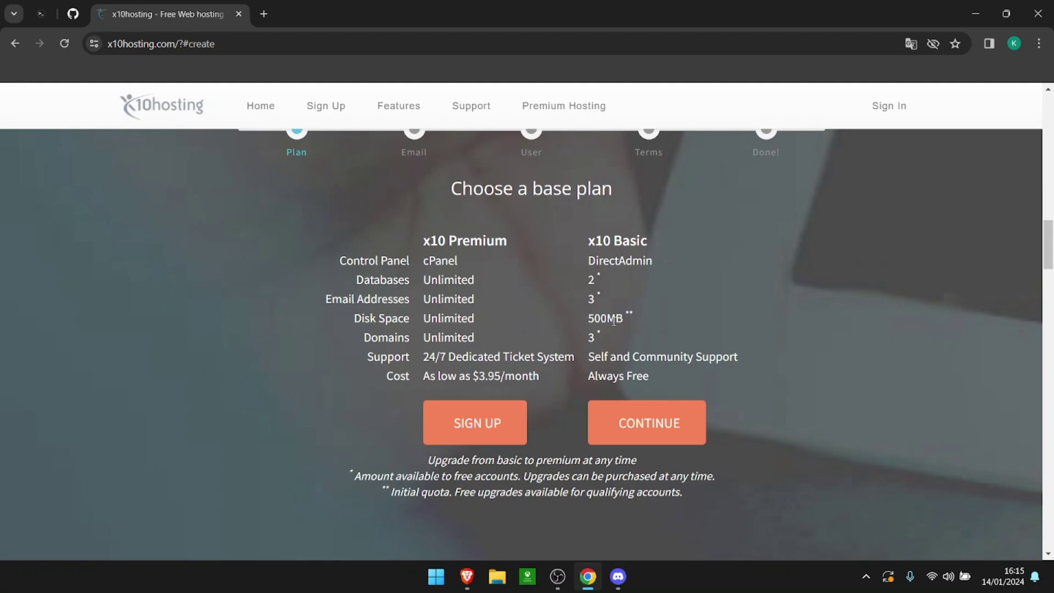
# Step: Continue with the free x10 Basic plan and fill in the saved email address
pyautogui.click(681, 421)
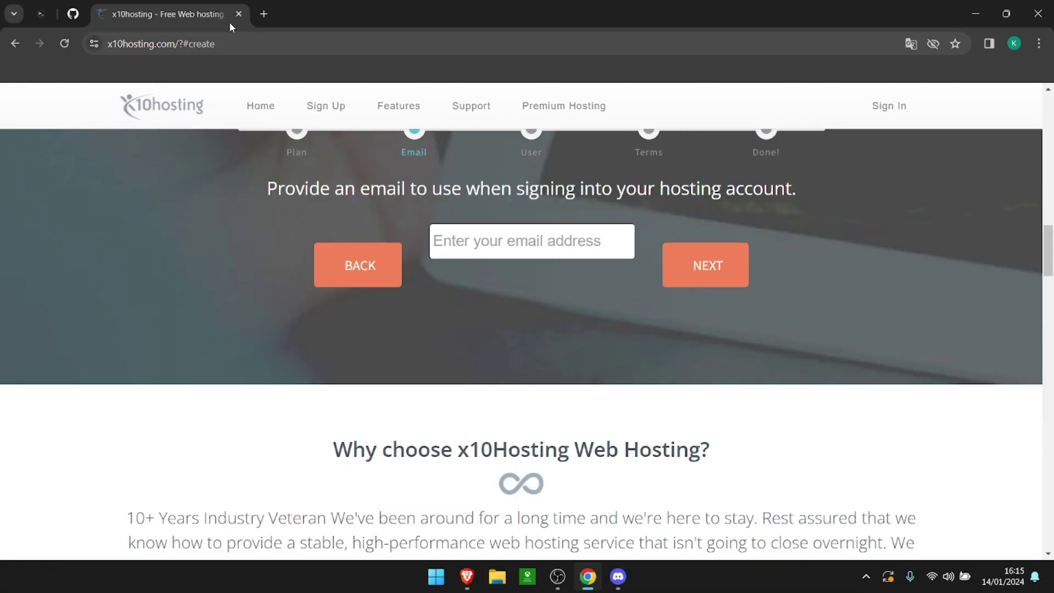
pyautogui.click(563, 236)
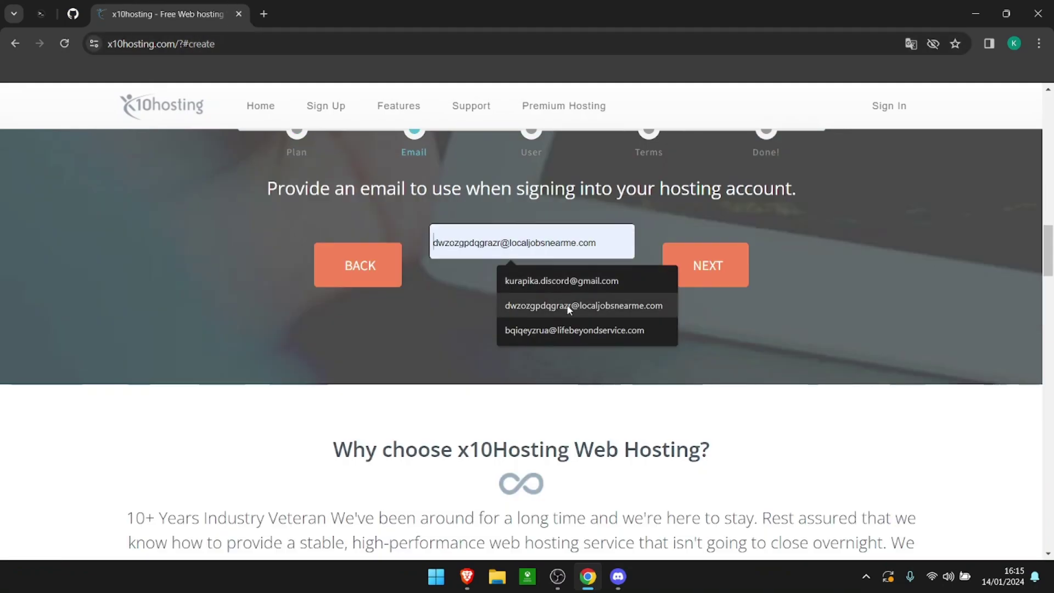
pyautogui.click(636, 279)
pyautogui.click(726, 267)
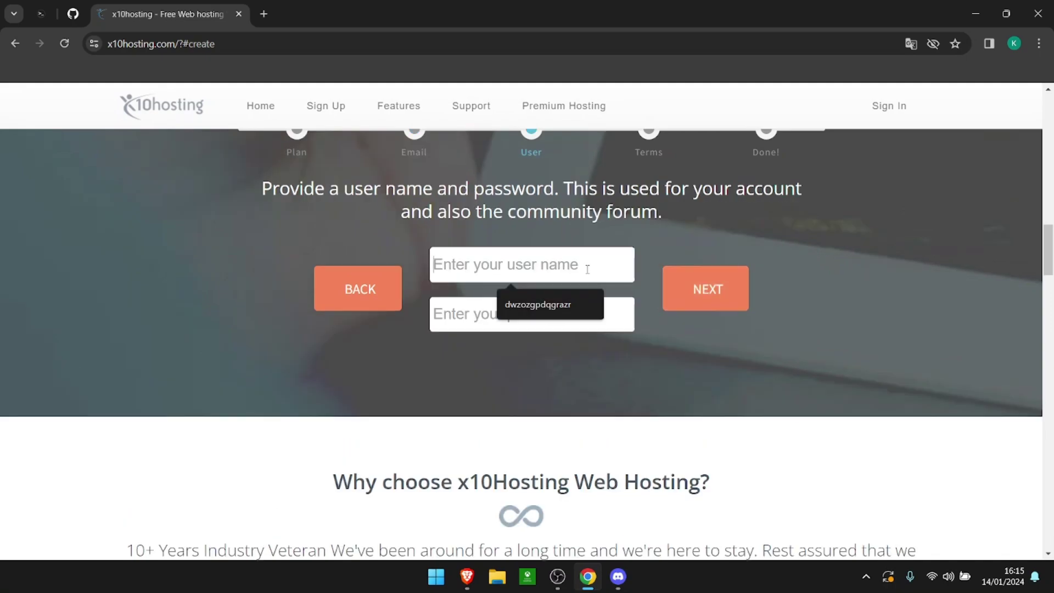
# Step: Enter the user name fox.fr and the account password
pyautogui.write('kur')
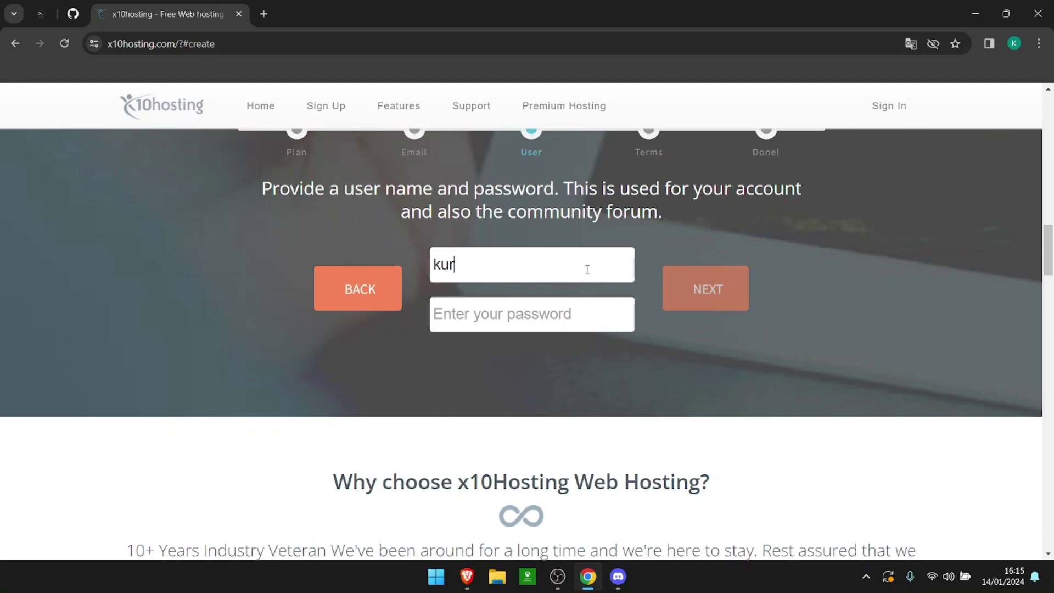
pyautogui.press('BackSpace')
pyautogui.press('BackSpace')
pyautogui.press('BackSpace')
pyautogui.write('fox.fr')
pyautogui.click(578, 311)
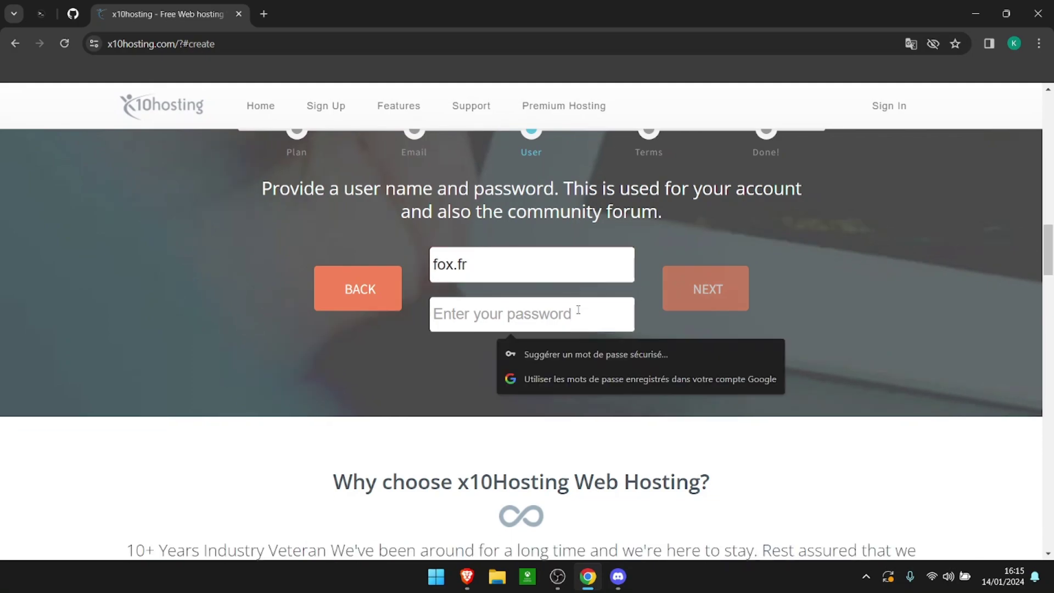
pyautogui.write('password')
pyautogui.press('Return')
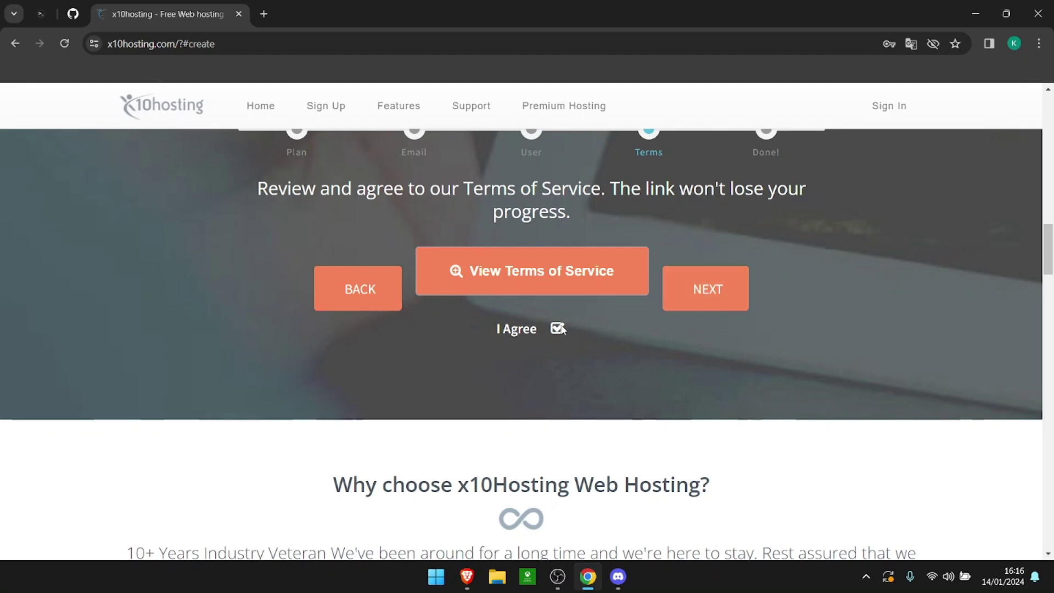
# Step: Read and accept the terms of service, pass the reCAPTCHA and finish creating the account
pyautogui.click(713, 307)
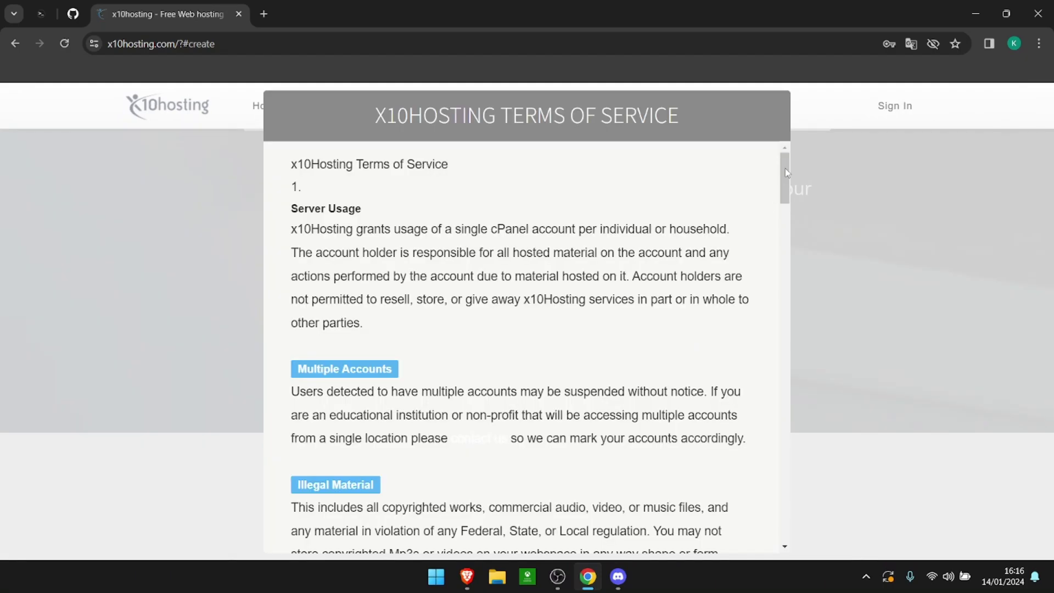
pyautogui.moveTo(784, 186); pyautogui.dragTo(764, 538)
pyautogui.click(744, 523)
pyautogui.click(705, 289)
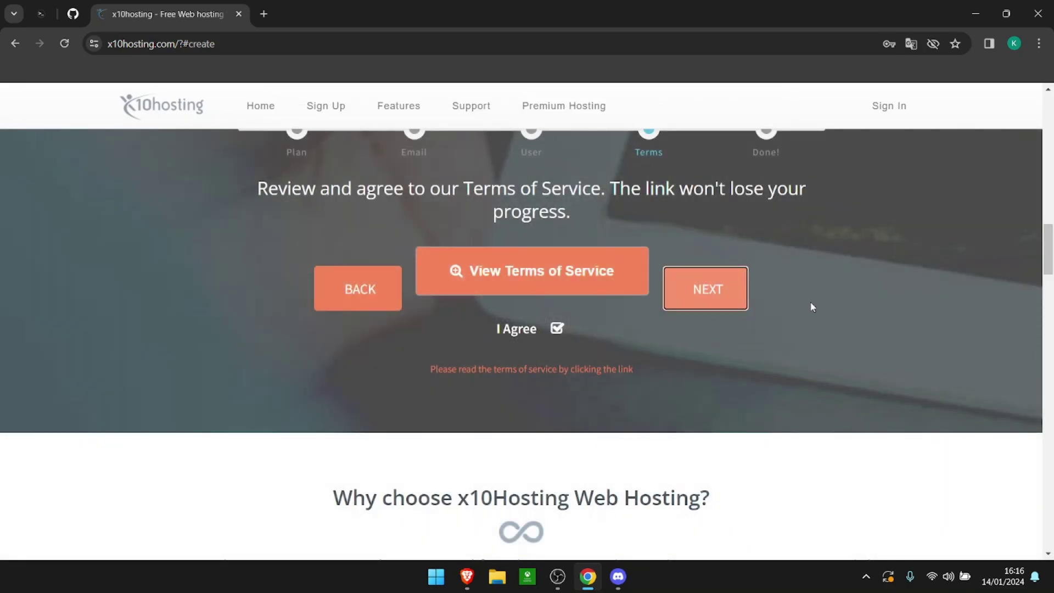
pyautogui.click(445, 270)
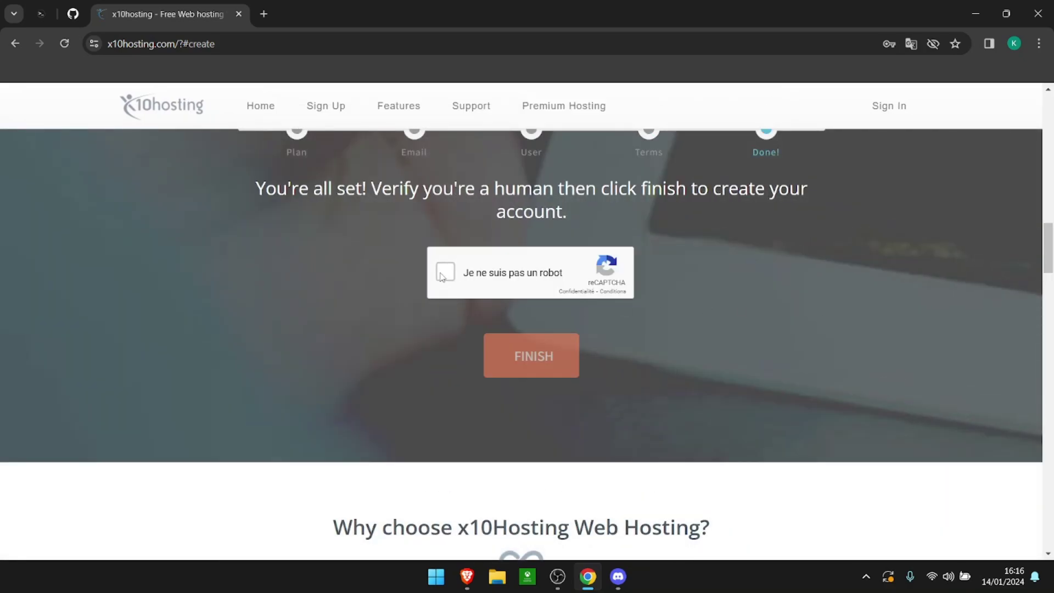
pyautogui.click(508, 372)
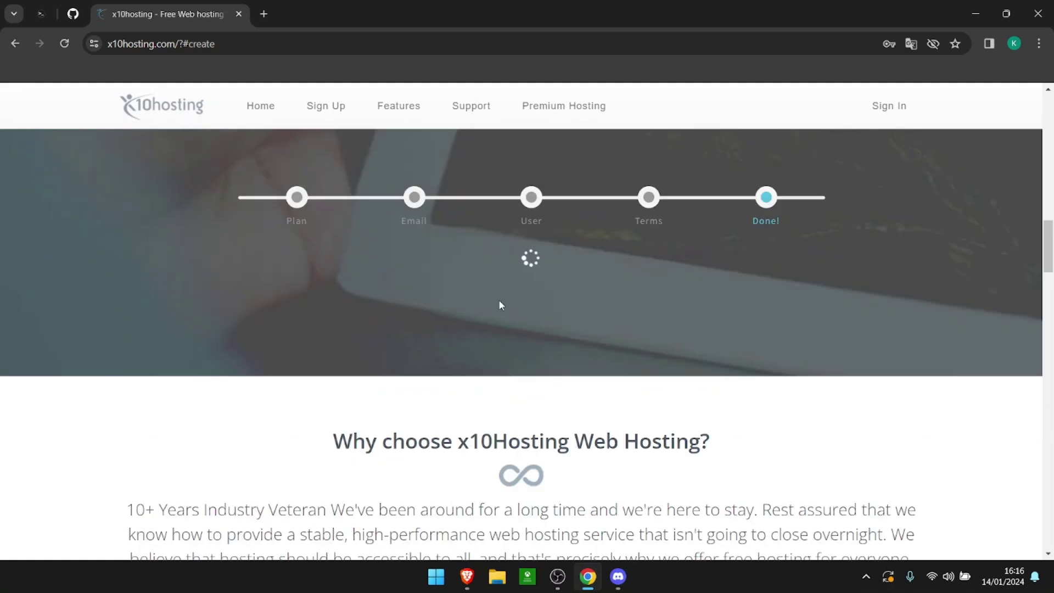
# Step: Load Gmail in a new browser tab
pyautogui.click(262, 14)
pyautogui.write('gm')
pyautogui.press('Return')
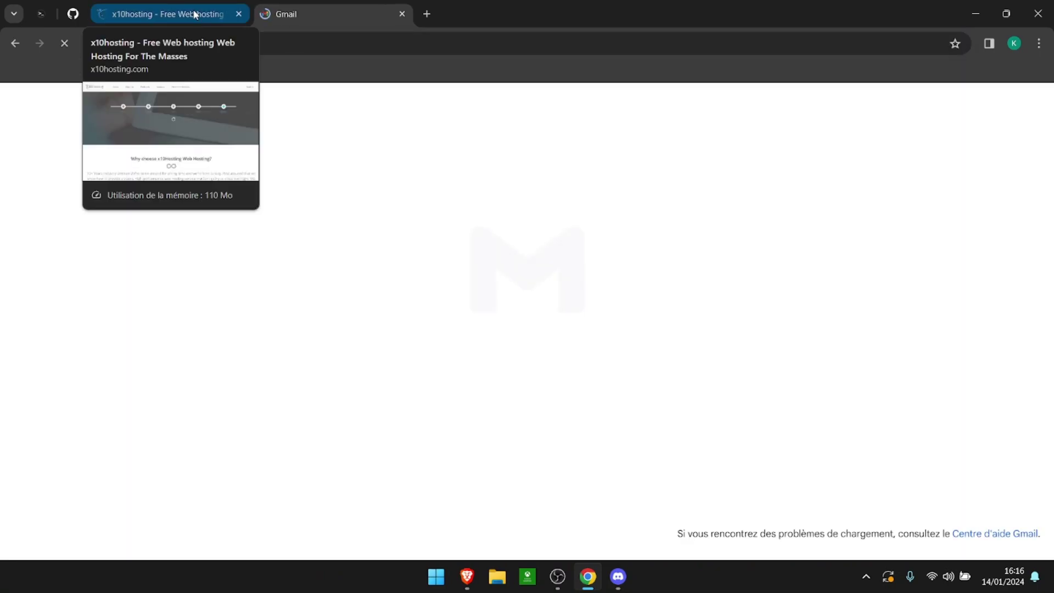
# Step: Open the x10hosting Email Verification message in Gmail and follow its verification link
pyautogui.click(195, 13)
pyautogui.click(321, 11)
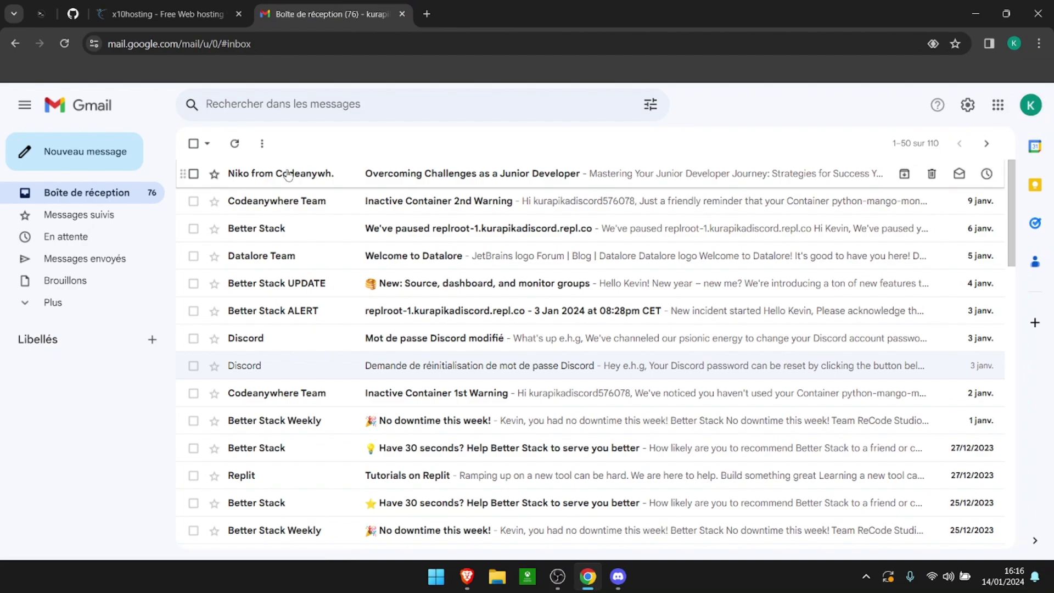
pyautogui.click(680, 282)
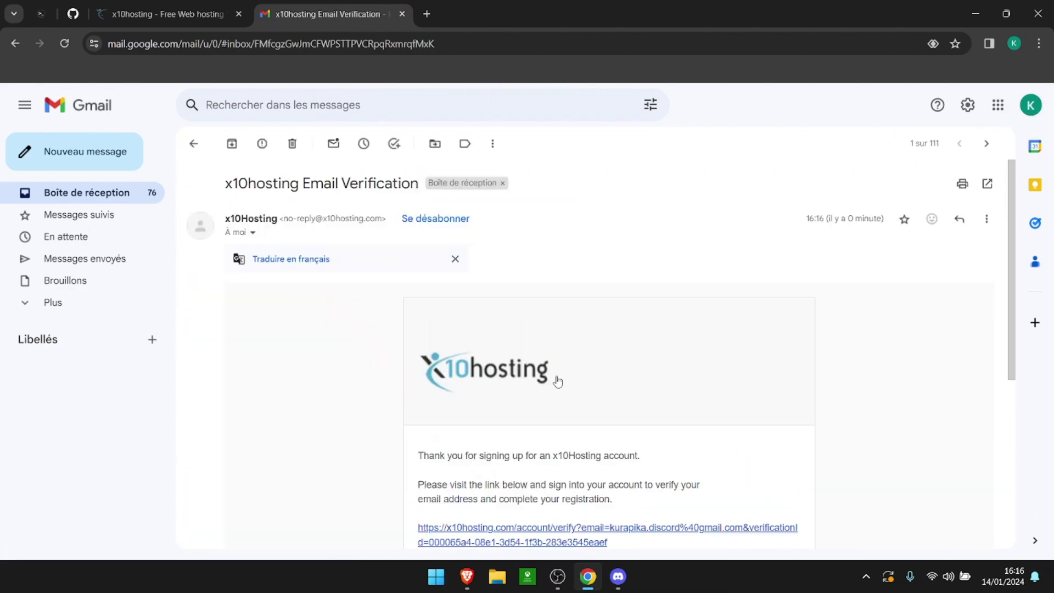
pyautogui.scroll(-1, 555, 379)
pyautogui.click(506, 461)
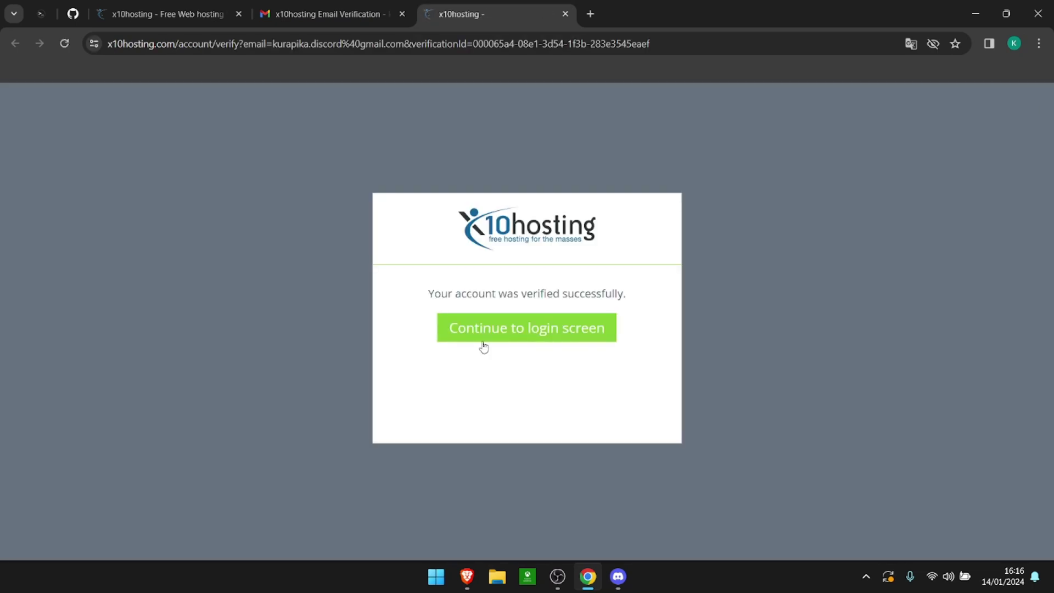
# Step: Log in to x10hosting with the saved email and password, Remember me ticked and reCAPTCHA passed
pyautogui.click(484, 343)
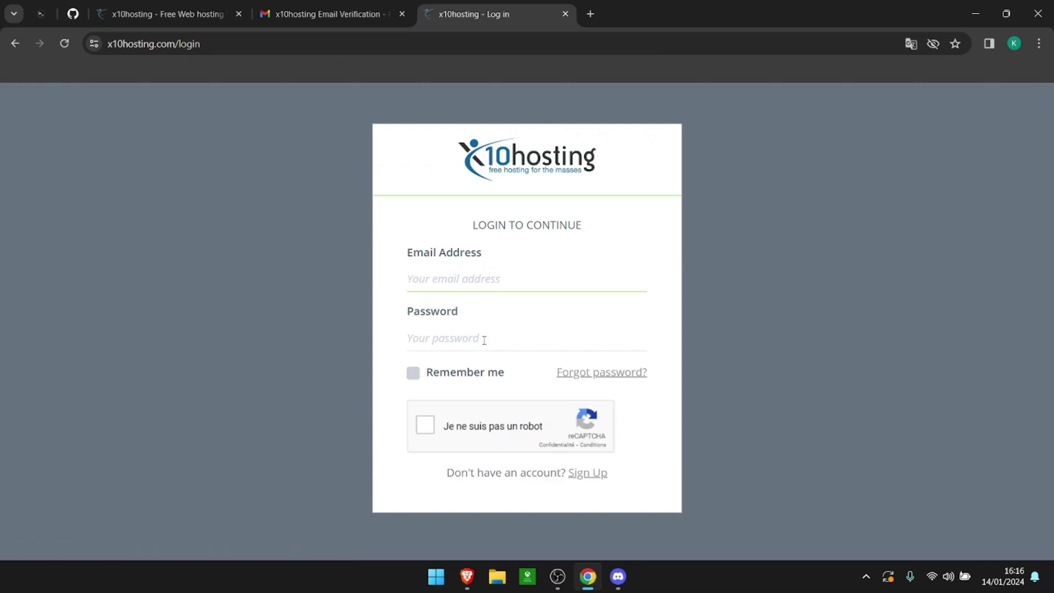
pyautogui.click(488, 278)
pyautogui.click(490, 308)
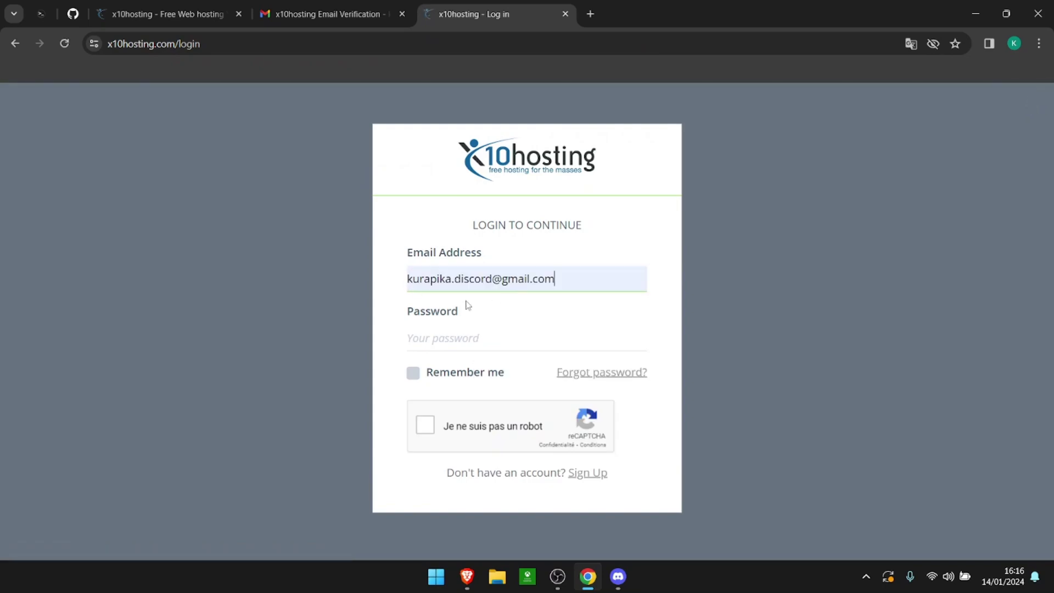
pyautogui.click(498, 336)
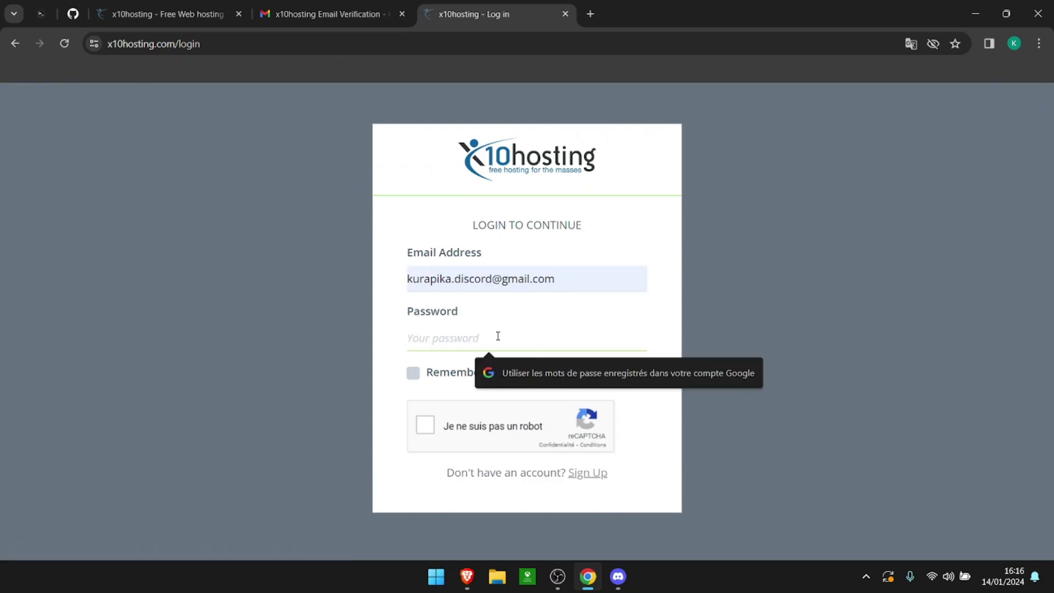
pyautogui.hotkey('ctrl', 'v')
pyautogui.click(430, 373)
pyautogui.click(425, 424)
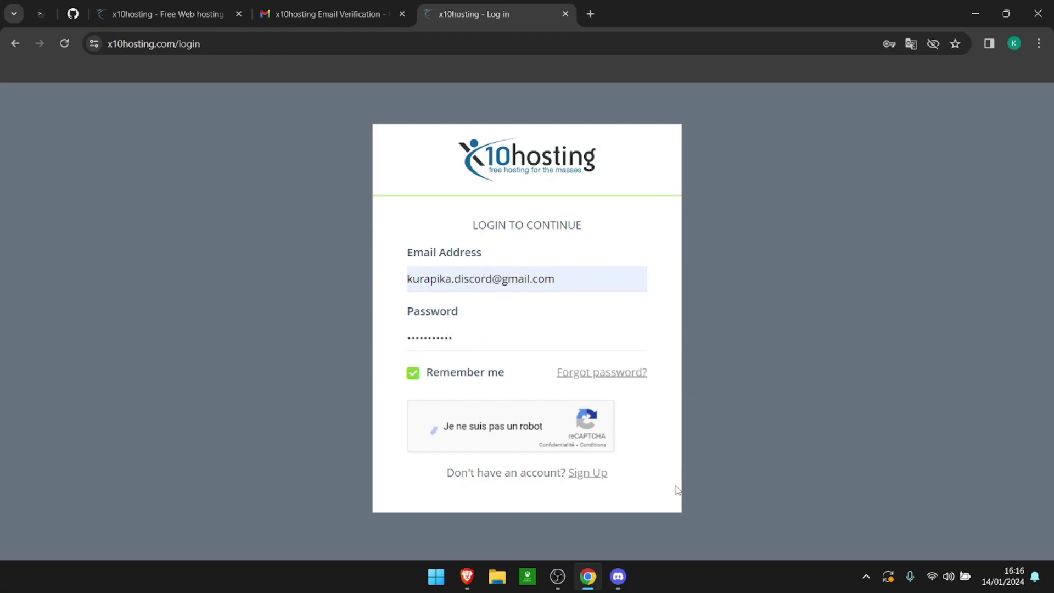
pyautogui.click(549, 432)
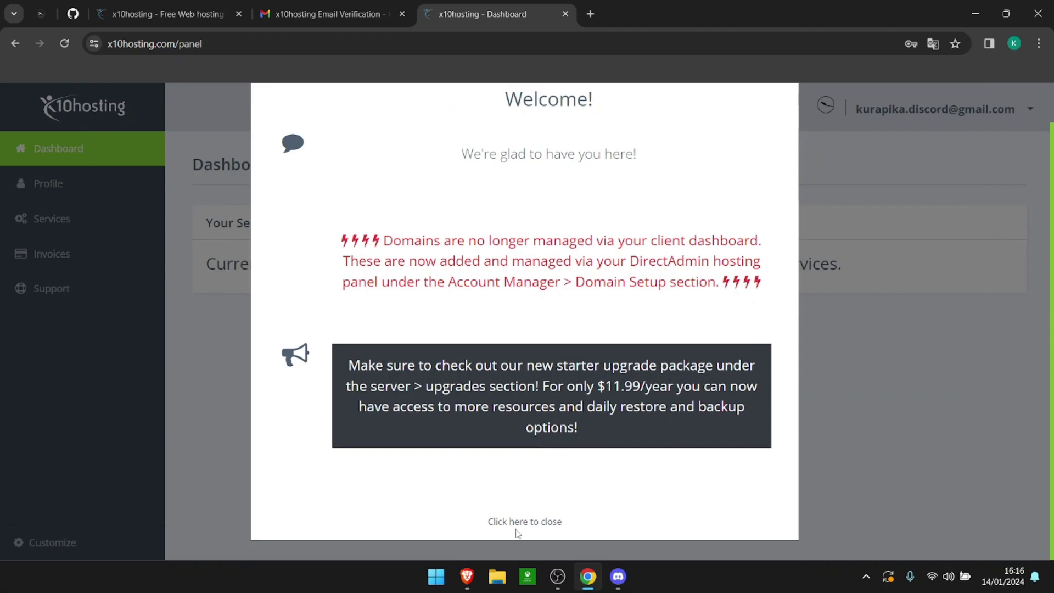
# Step: Dismiss the welcome message, start adding a new hosting service, then bring up the portfolio window
pyautogui.click(518, 530)
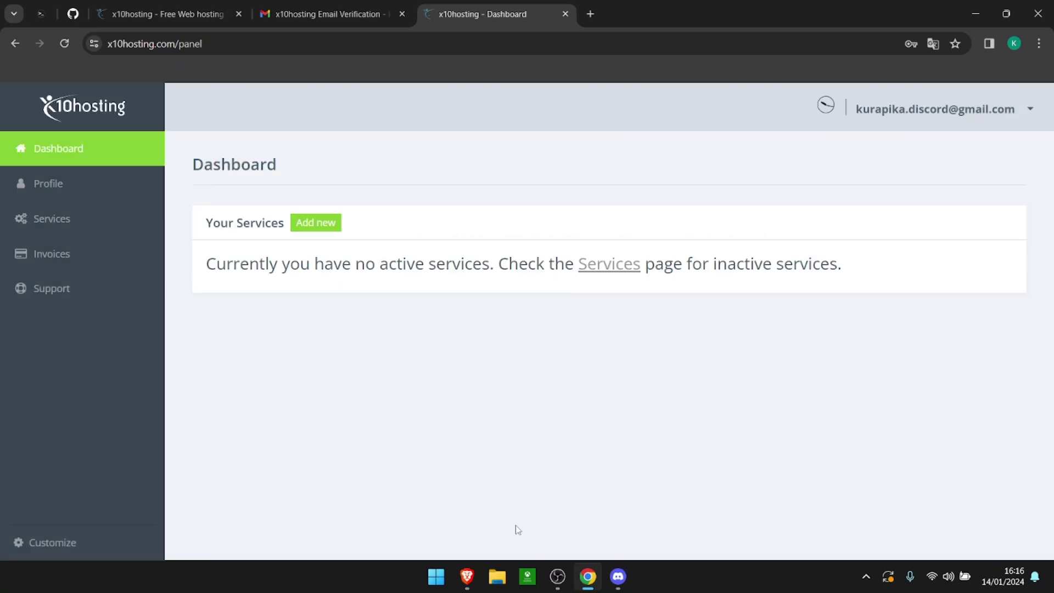
pyautogui.click(322, 227)
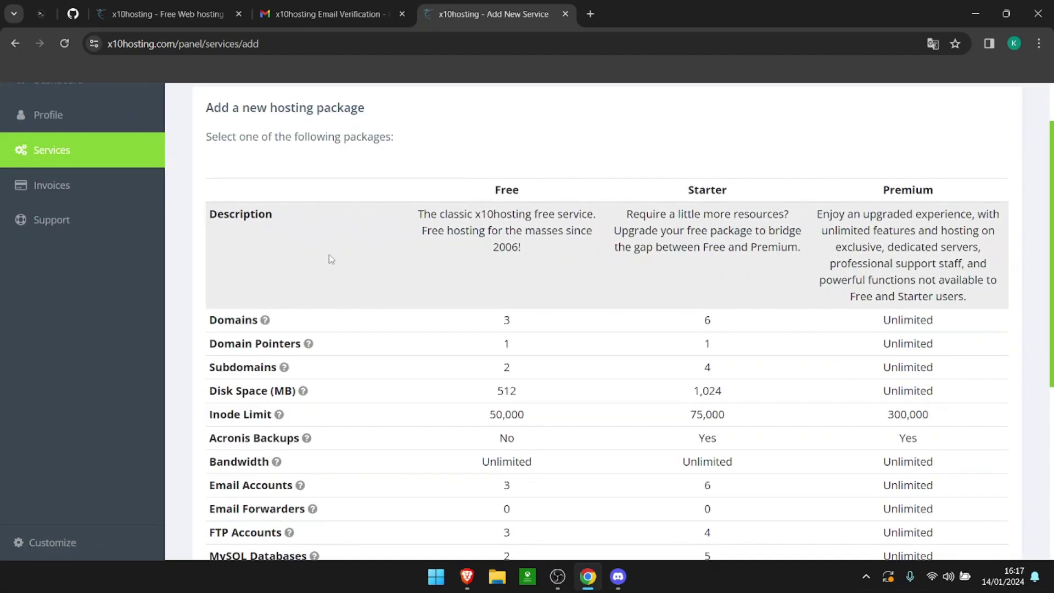
pyautogui.click(467, 576)
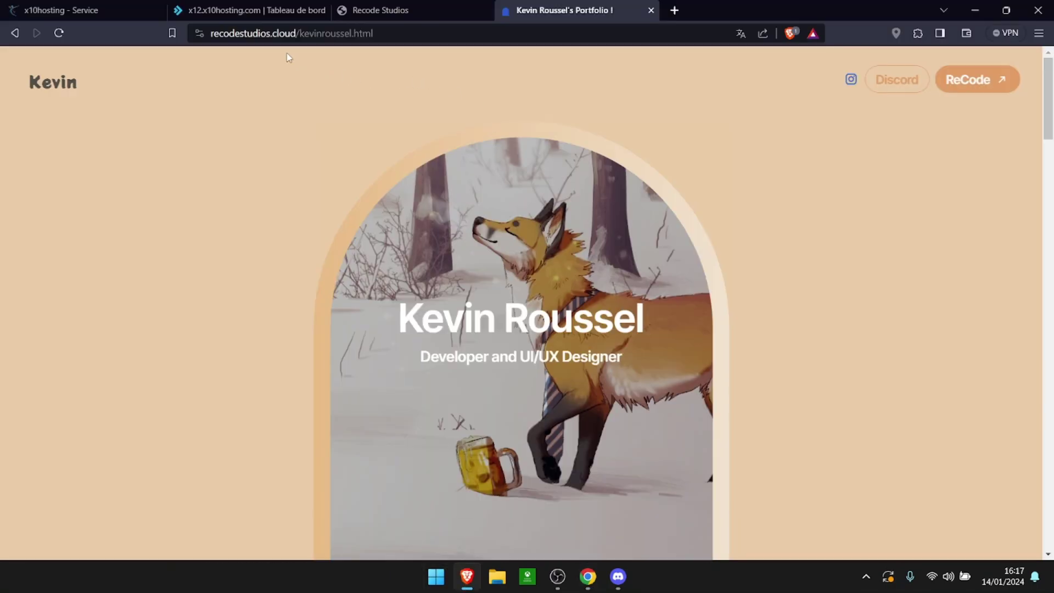
# Step: Check the recodestudios.cloud domain on OVHcloud, reload the portfolio page, then return to x10hosting packages
pyautogui.click(278, 37)
pyautogui.click(267, 35)
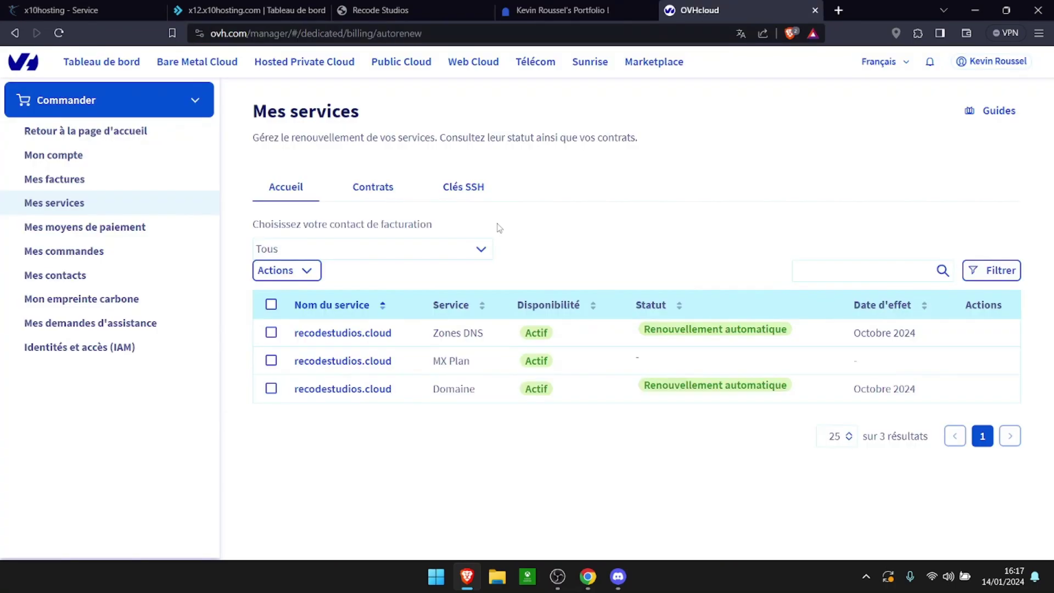
pyautogui.moveTo(291, 333); pyautogui.dragTo(393, 335)
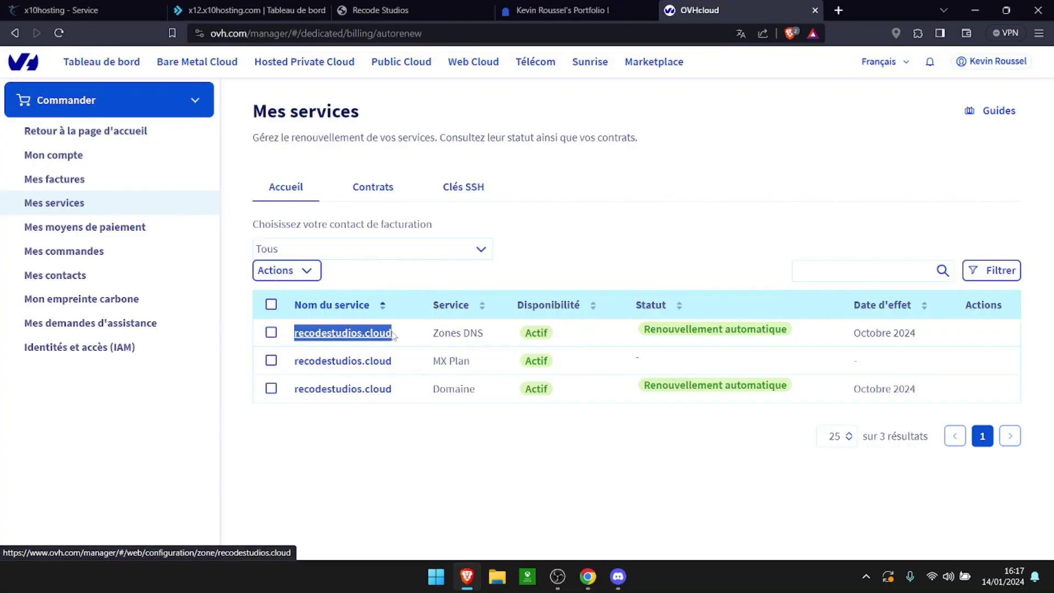
pyautogui.click(560, 10)
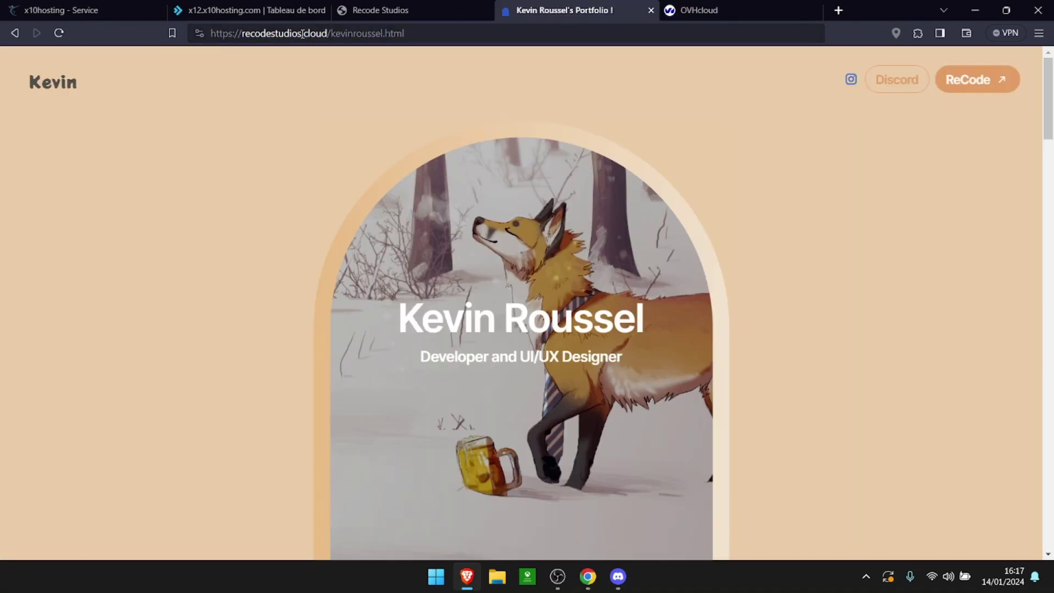
pyautogui.click(59, 33)
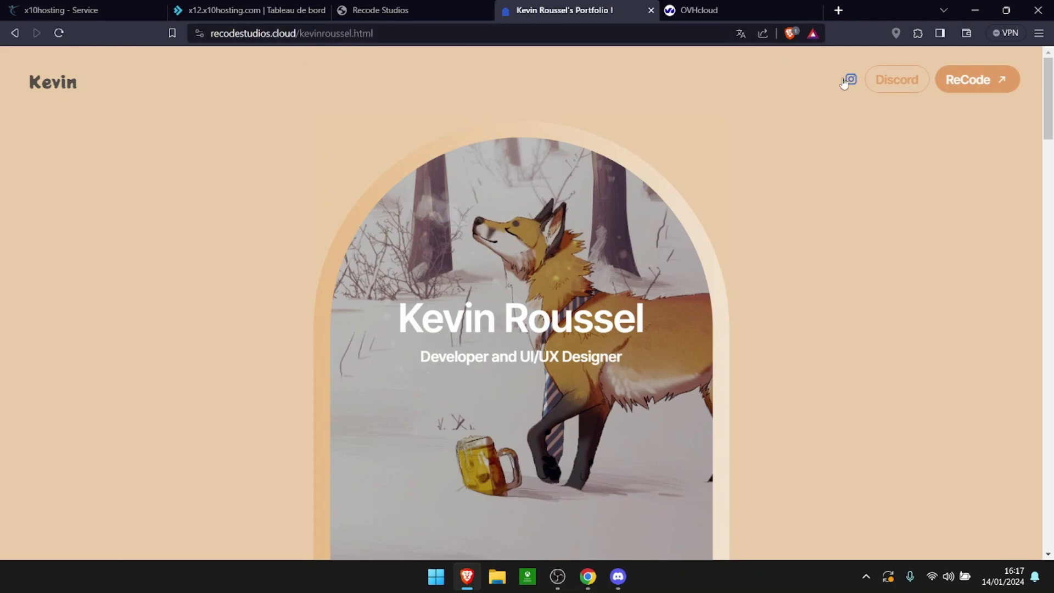
pyautogui.moveTo(1048, 98)
pyautogui.mouseDown()
pyautogui.moveTo(1037, 444)
pyautogui.moveTo(1046, 511)
pyautogui.moveTo(1047, 96)
pyautogui.mouseUp()
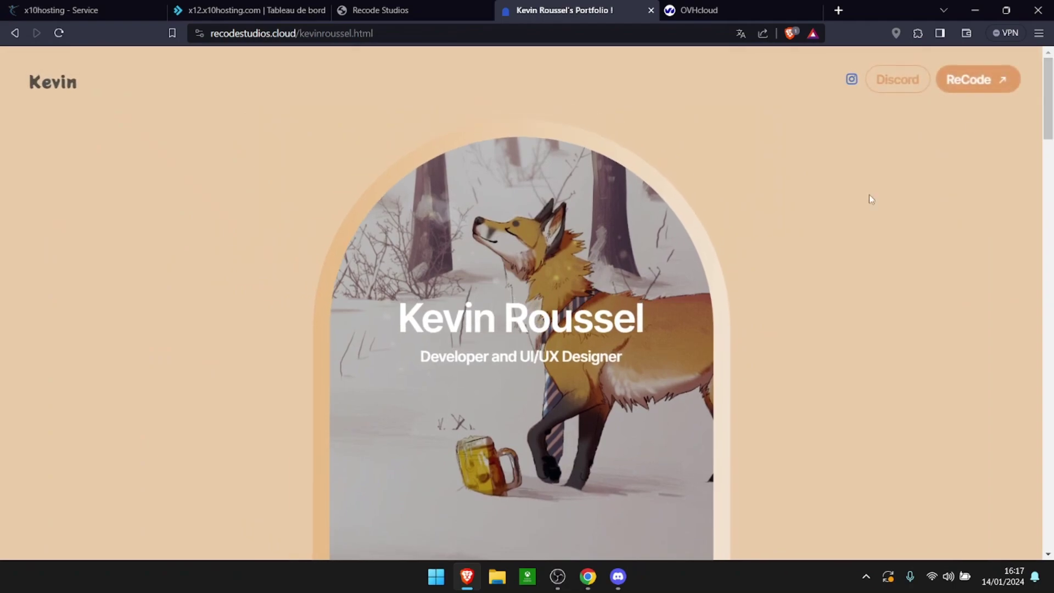
pyautogui.click(588, 576)
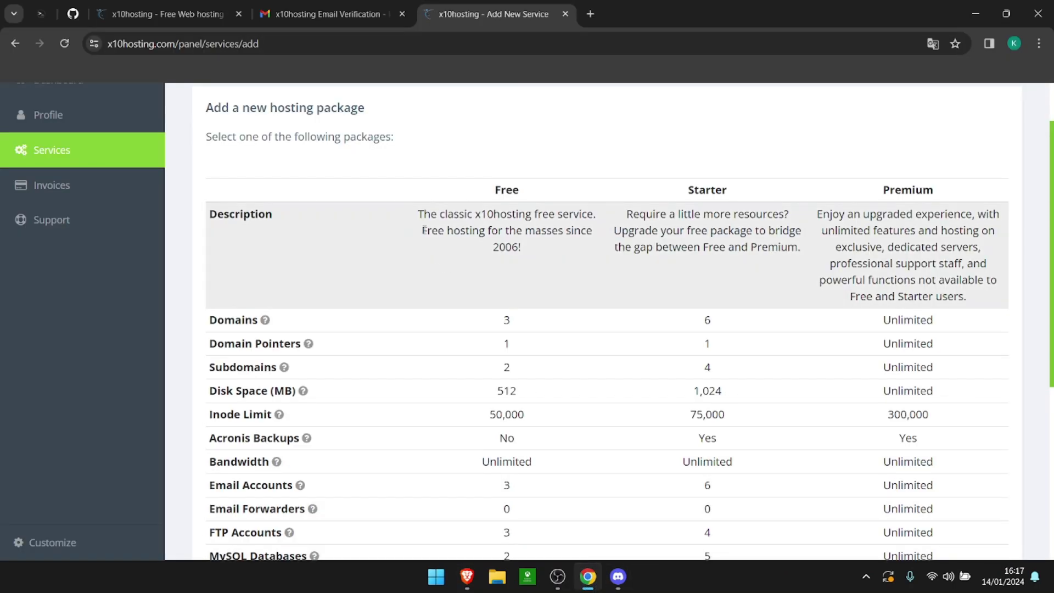
# Step: Choose the Free hosting package on the subdomain foxytoux with the x10.mx suffix
pyautogui.scroll(-5, 453, 277)
pyautogui.click(513, 453)
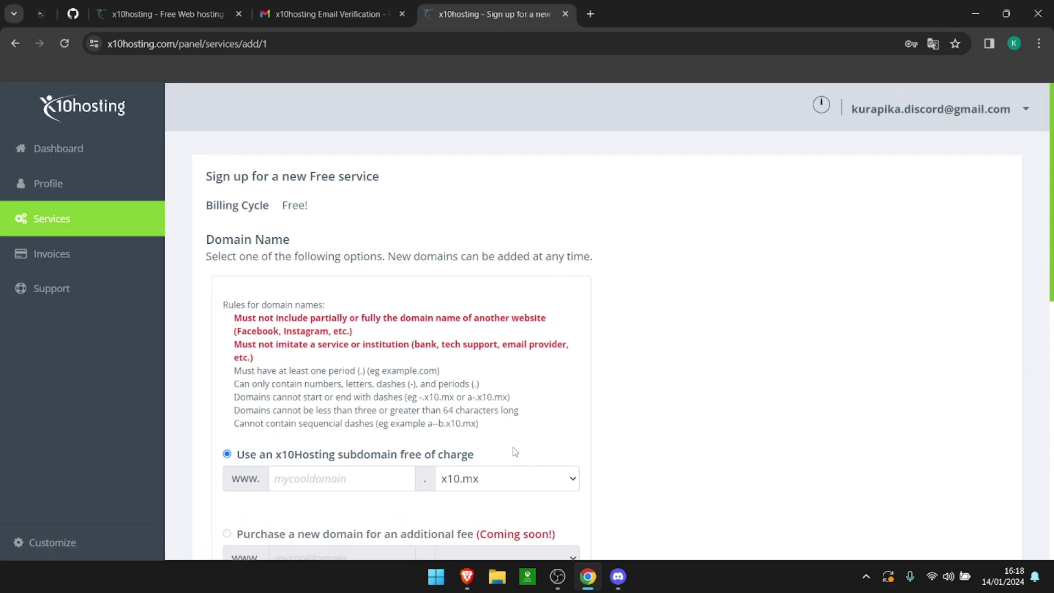
pyautogui.scroll(-2, 515, 451)
pyautogui.click(501, 481)
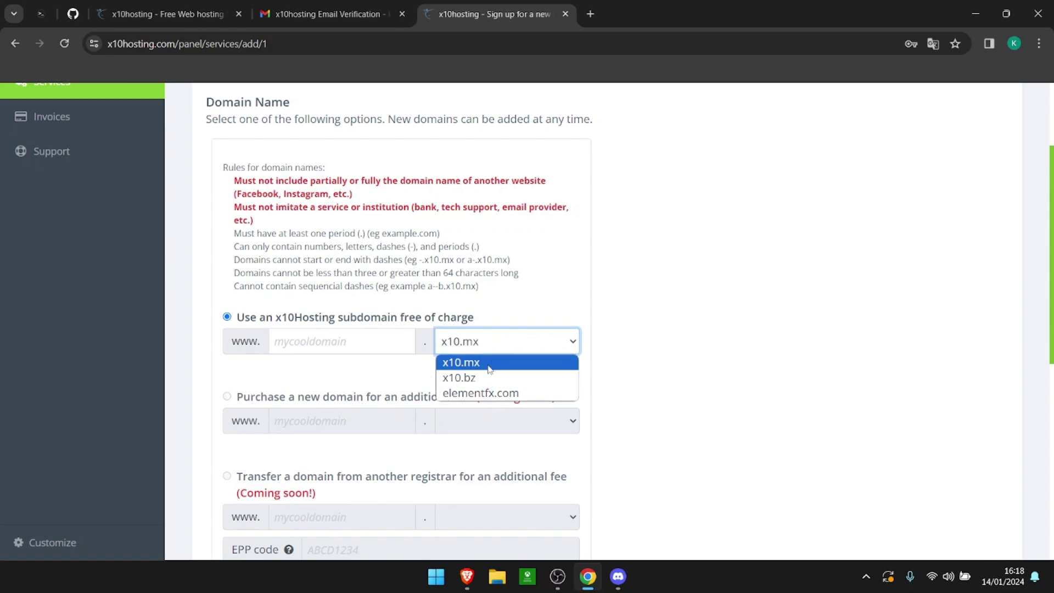
pyautogui.click(483, 362)
pyautogui.click(338, 343)
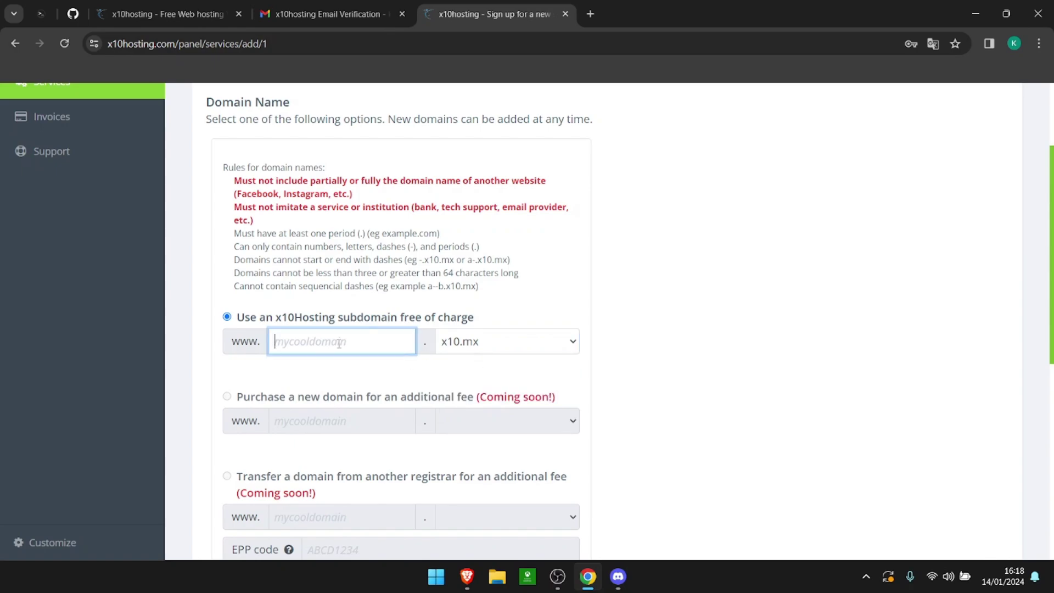
pyautogui.write('foxytoux')
pyautogui.click(353, 370)
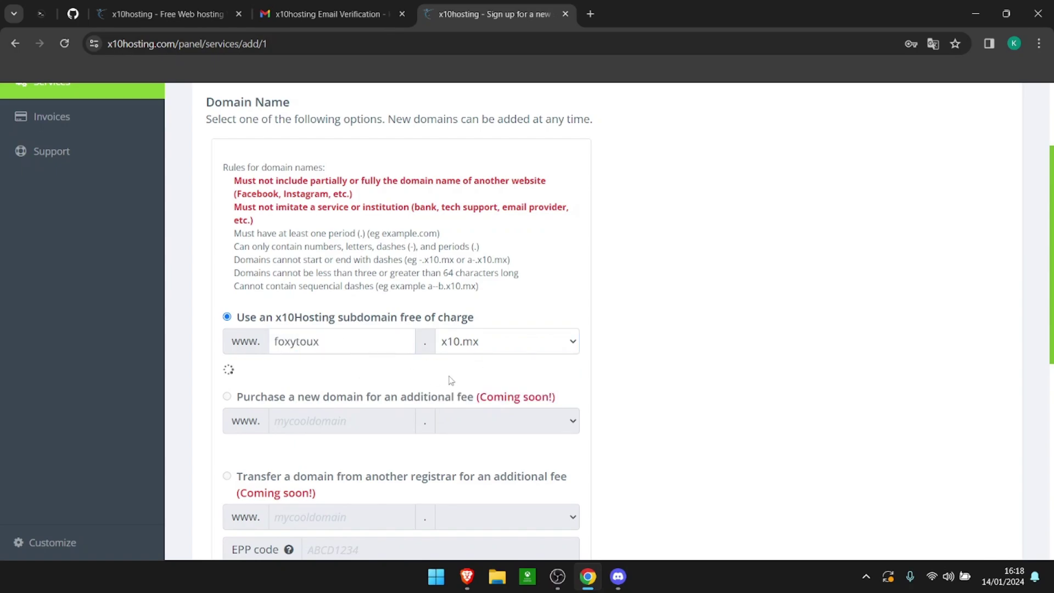
# Step: Fill in the saved service password, accept the terms and submit the free hosting sign-up
pyautogui.scroll(-6, 451, 380)
pyautogui.click(262, 377)
pyautogui.click(327, 439)
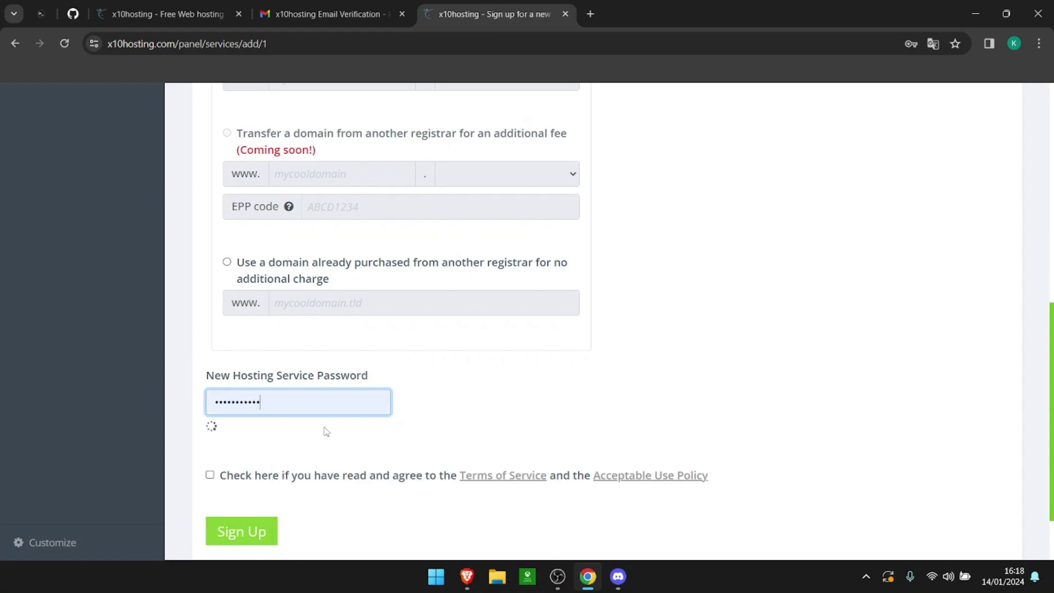
pyautogui.click(209, 475)
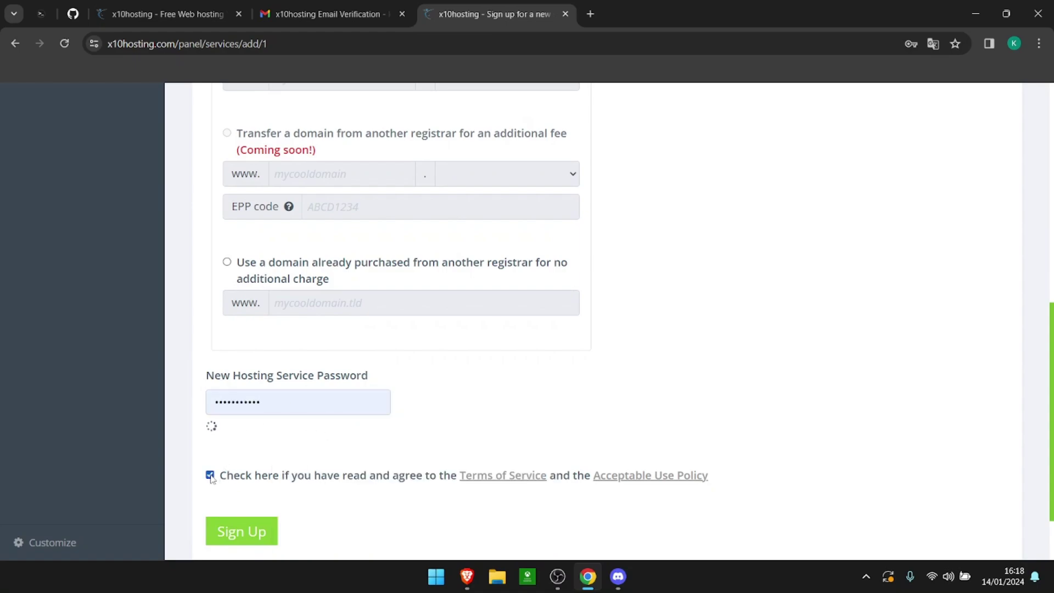
pyautogui.scroll(4, 628, 433)
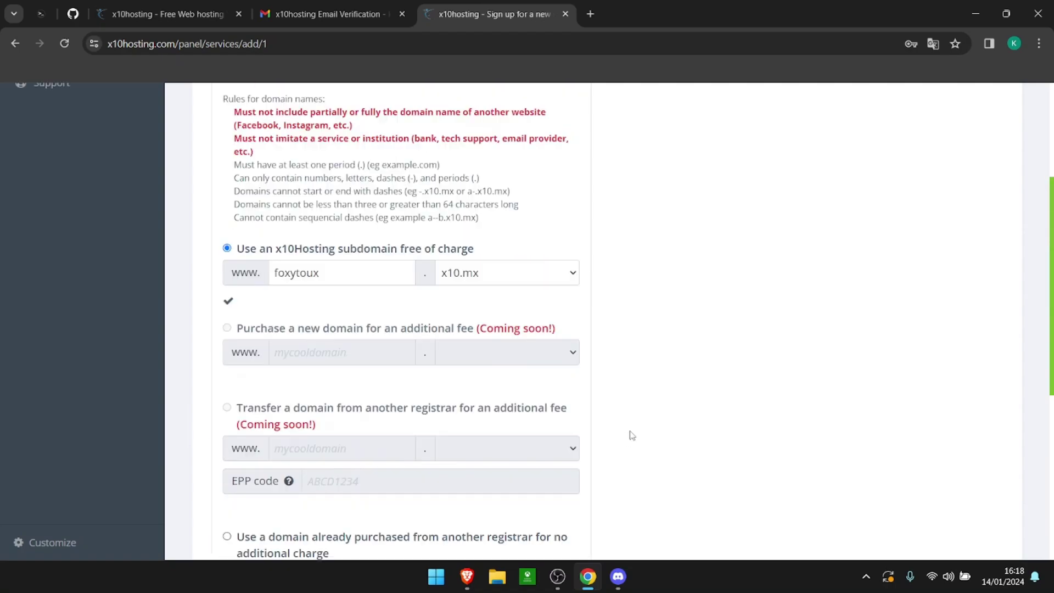
pyautogui.scroll(-5, 628, 434)
pyautogui.click(209, 473)
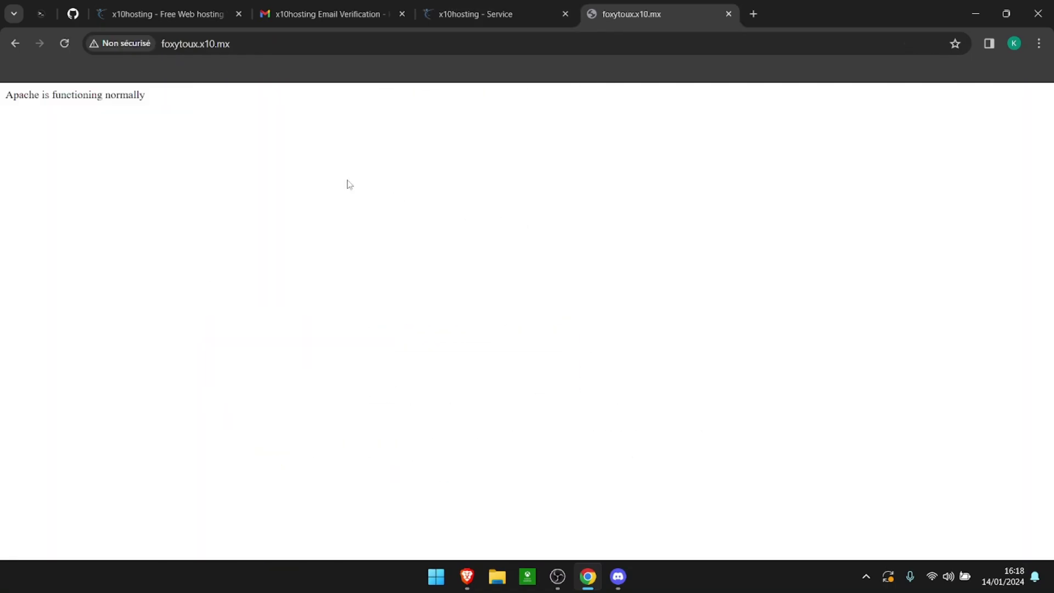
# Step: Confirm foxytoux.x10.mx shows the 'Apache is functioning normally' page
pyautogui.click(159, 45)
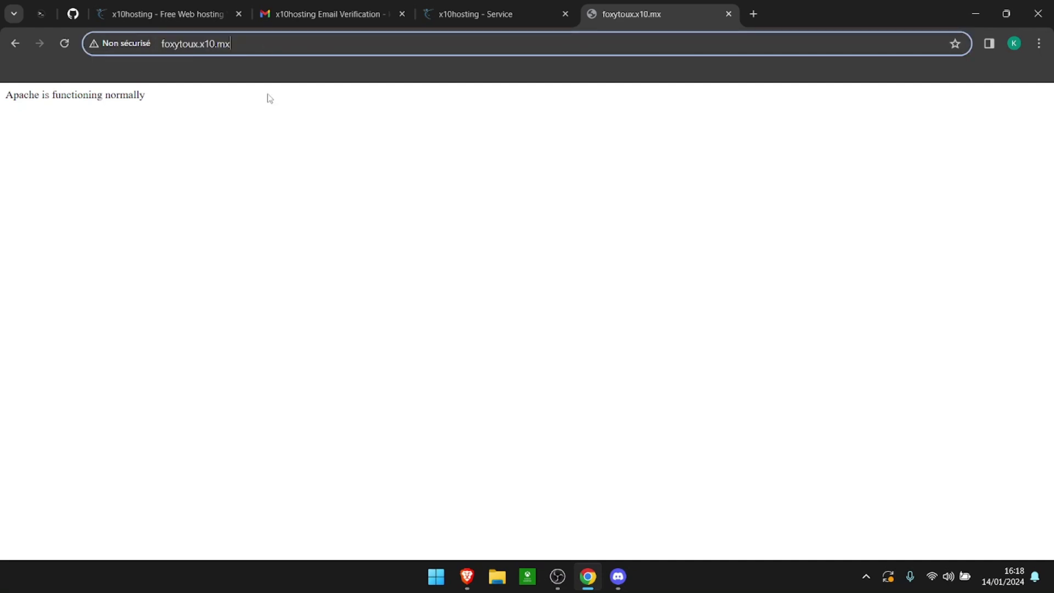
pyautogui.click(248, 178)
pyautogui.moveTo(1, 101); pyautogui.dragTo(163, 101)
pyautogui.click(164, 103)
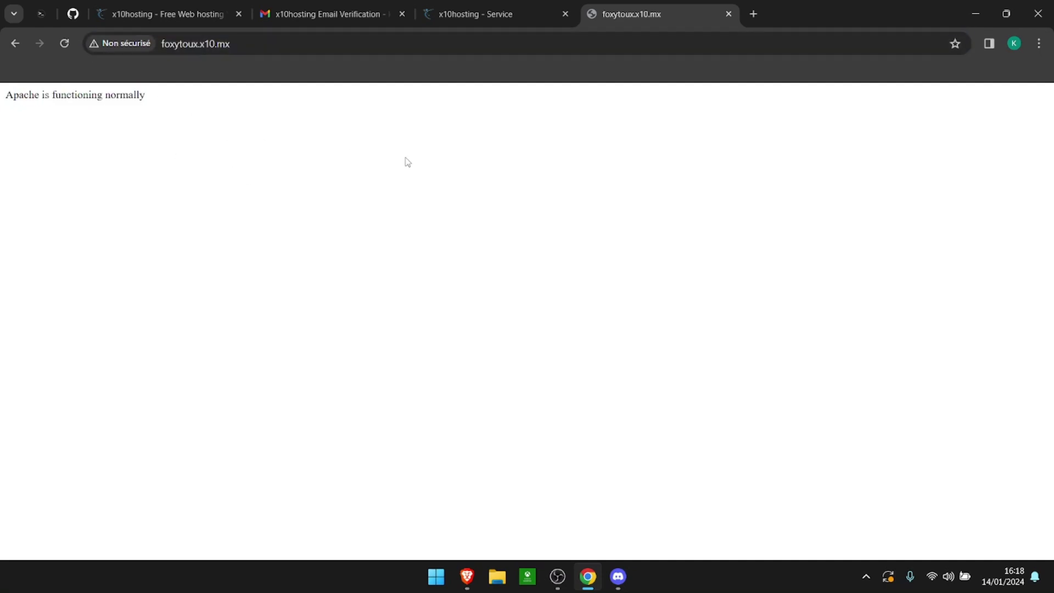
# Step: Dismiss the save-password prompt and open the service's Hosting Control Panel
pyautogui.click(514, 11)
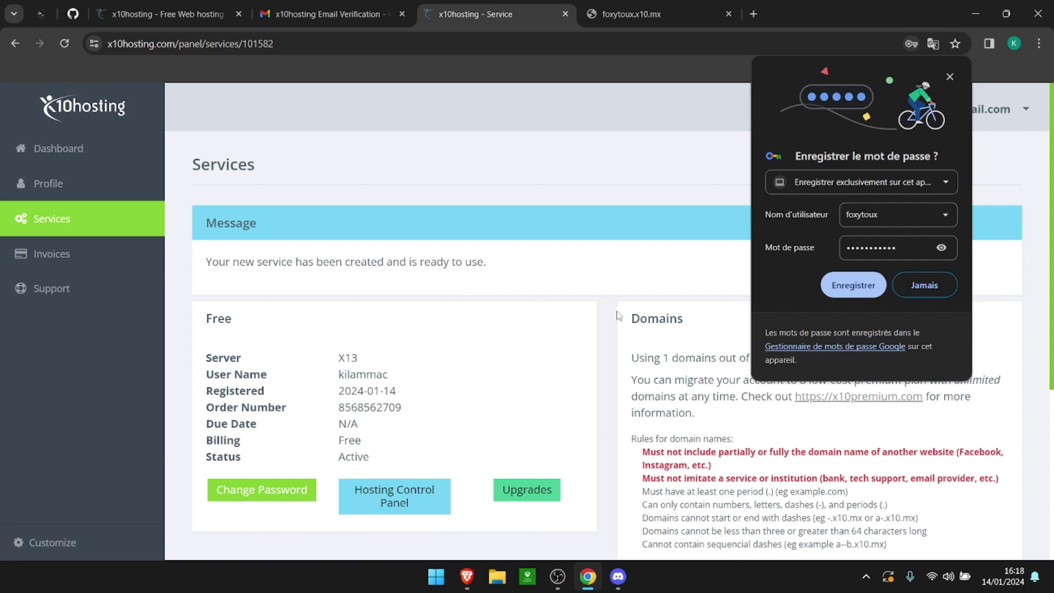
pyautogui.click(950, 78)
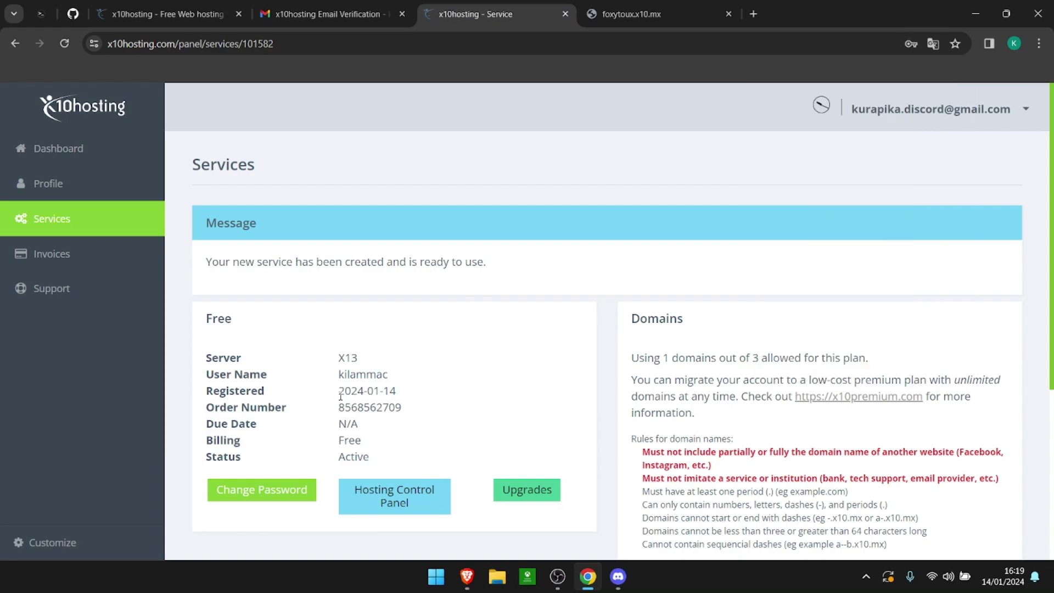
pyautogui.click(405, 497)
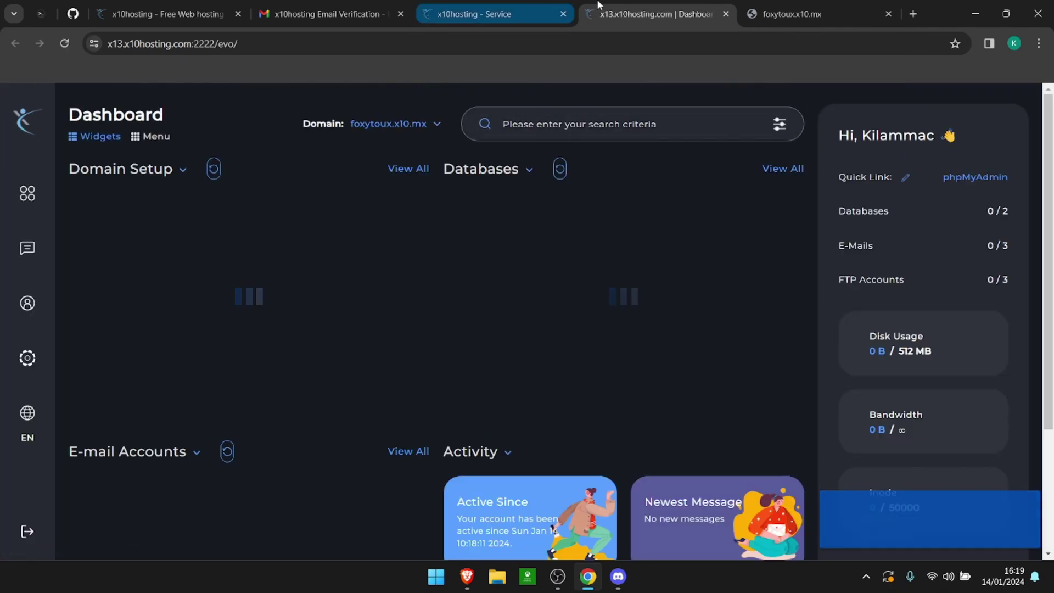
# Step: Open SSL Certificates under Account Manager in the DirectAdmin sidebar for foxytoux.x10.mx
pyautogui.click(833, 2)
pyautogui.click(654, 4)
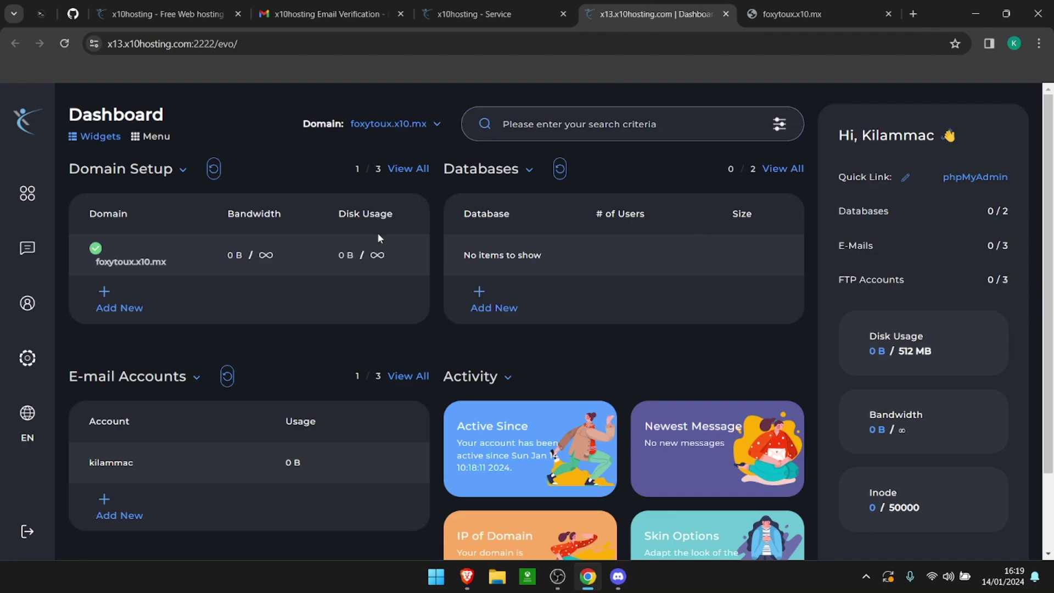
pyautogui.moveTo(27, 194)
pyautogui.click(185, 228)
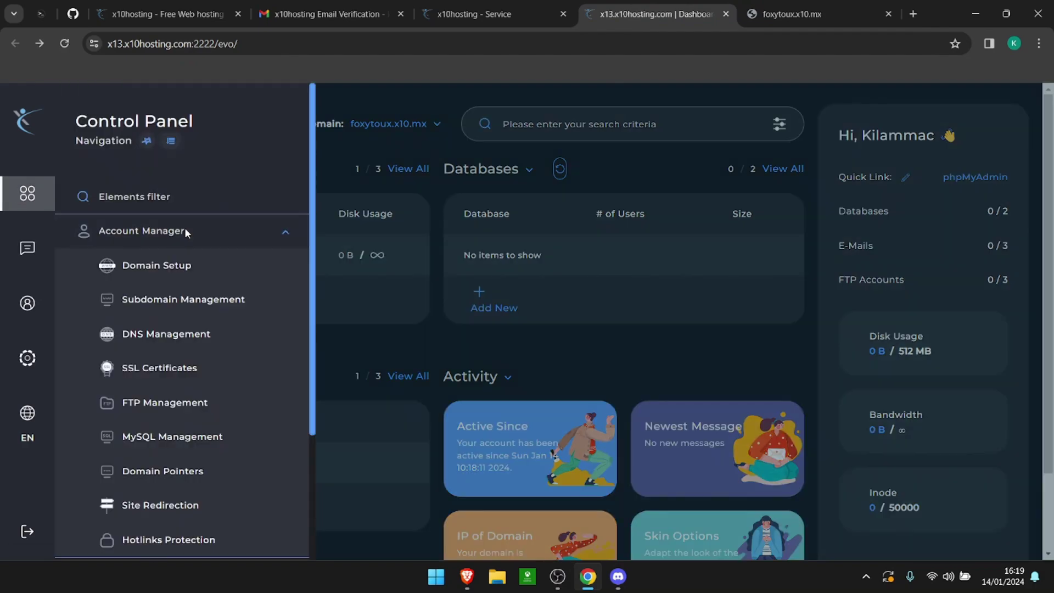
pyautogui.click(168, 367)
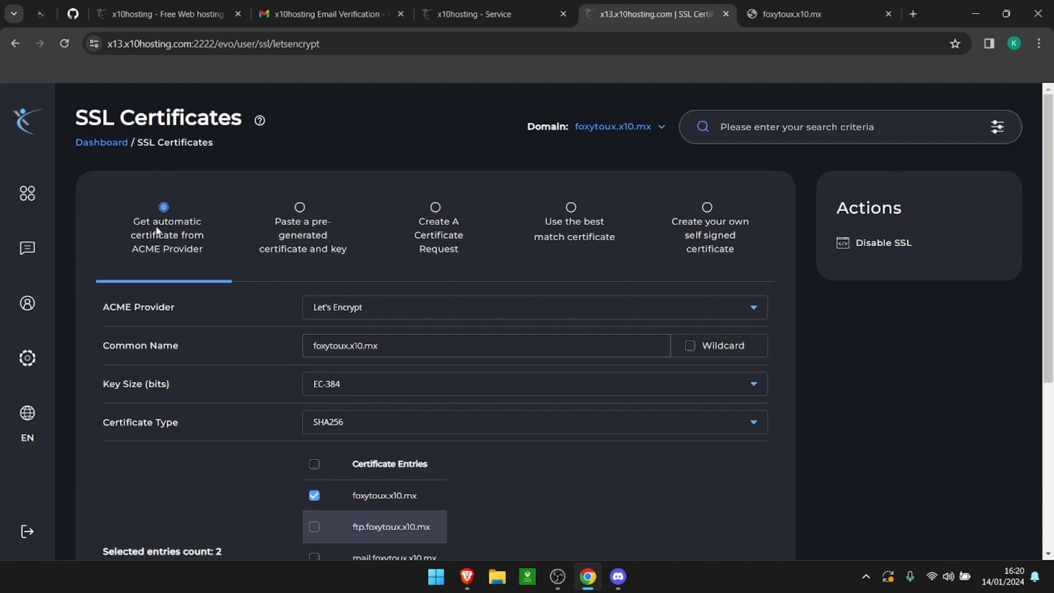
# Step: Save the Let's Encrypt certificate and key for foxytoux.x10.mx, dismissing each 'Certificate and Key Saved' notice
pyautogui.scroll(-4, 624, 447)
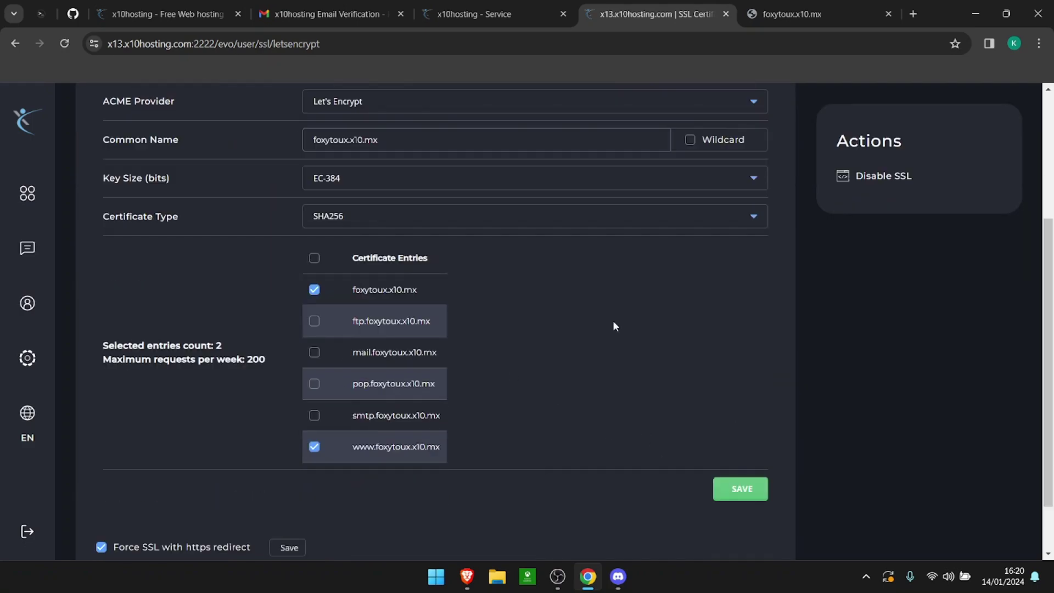
pyautogui.click(723, 490)
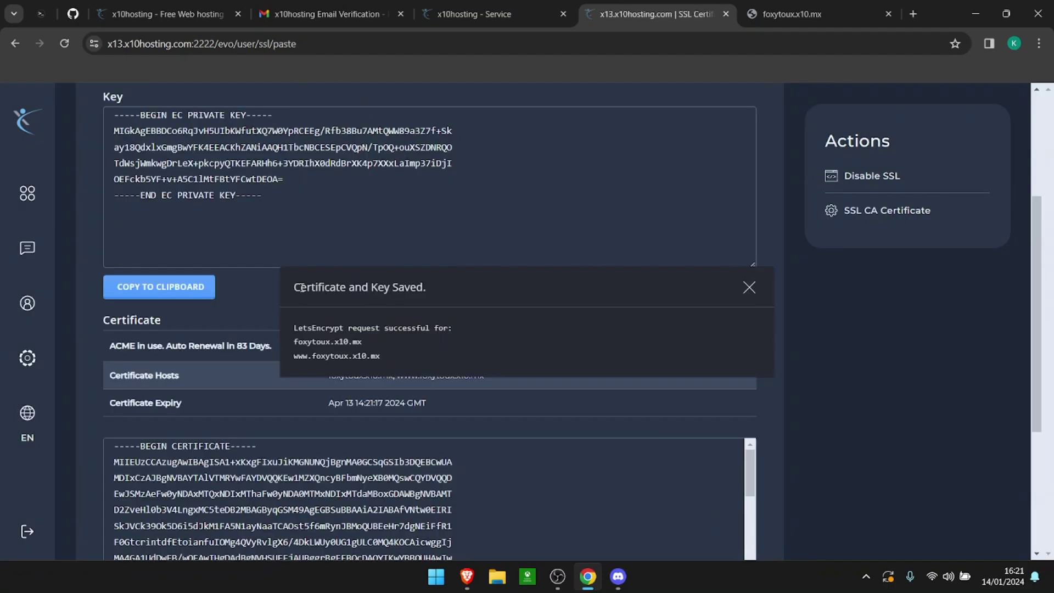
pyautogui.moveTo(285, 286); pyautogui.dragTo(426, 286)
pyautogui.click(426, 286)
pyautogui.click(748, 288)
pyautogui.scroll(-1, 463, 315)
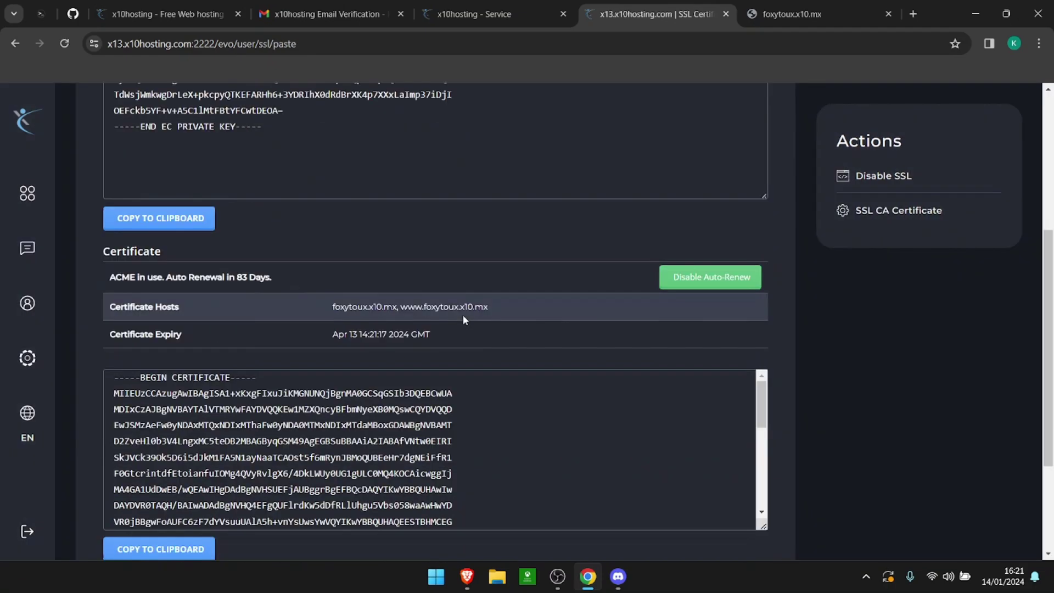
pyautogui.scroll(2, 329, 361)
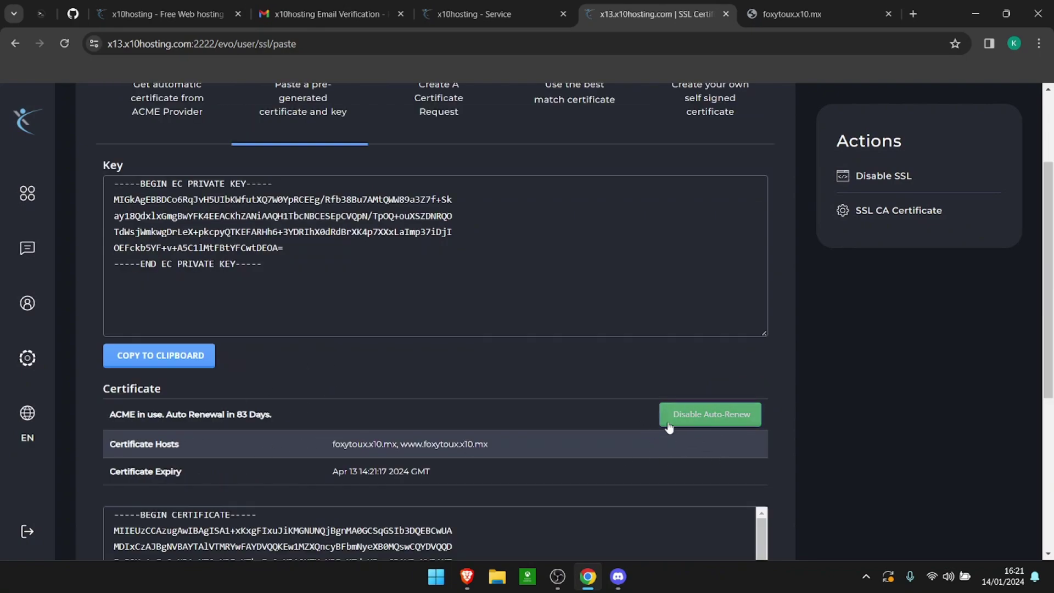
pyautogui.scroll(-4, 525, 388)
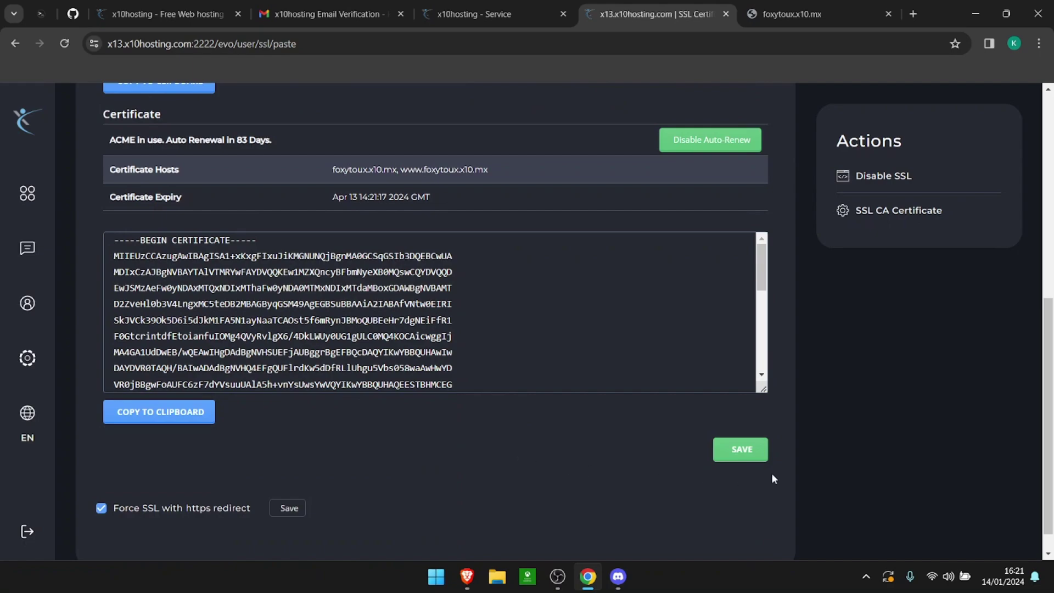
pyautogui.click(755, 457)
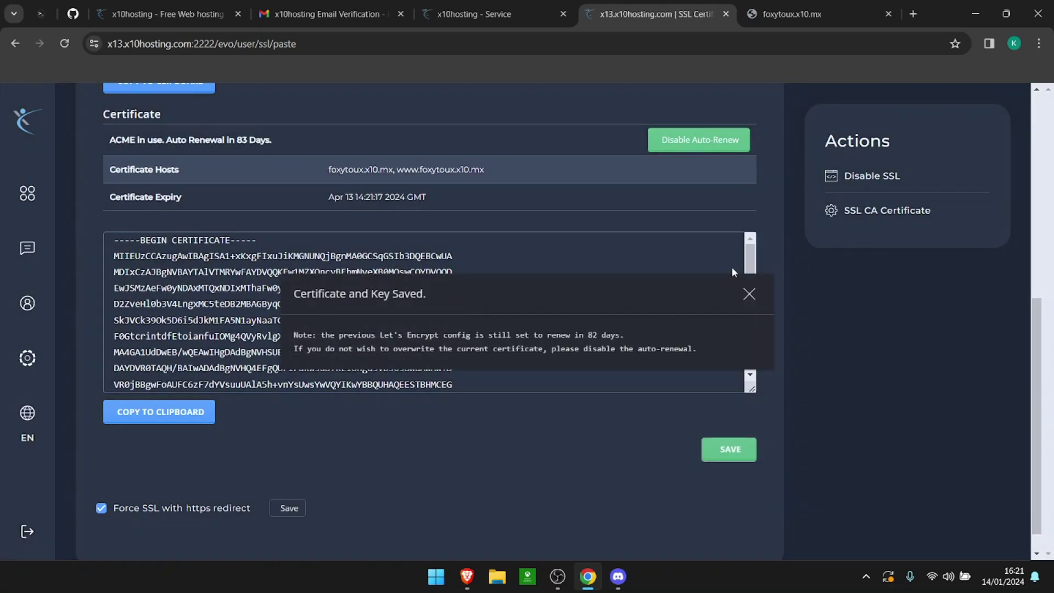
pyautogui.click(748, 294)
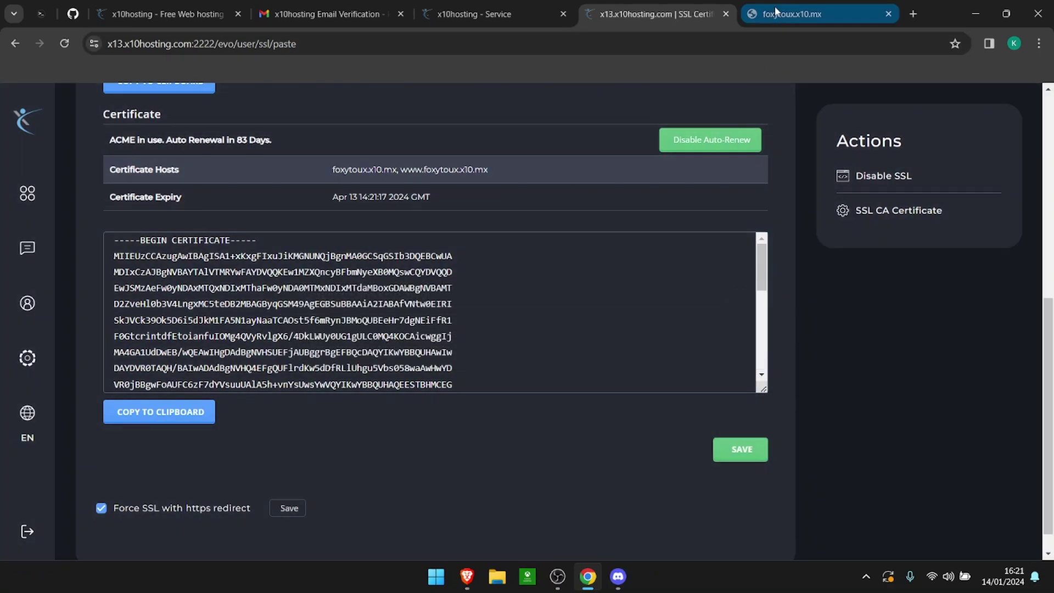
# Step: Reload the foxytoux.x10.mx tab and select its address to copy it
pyautogui.click(793, 14)
pyautogui.click(65, 44)
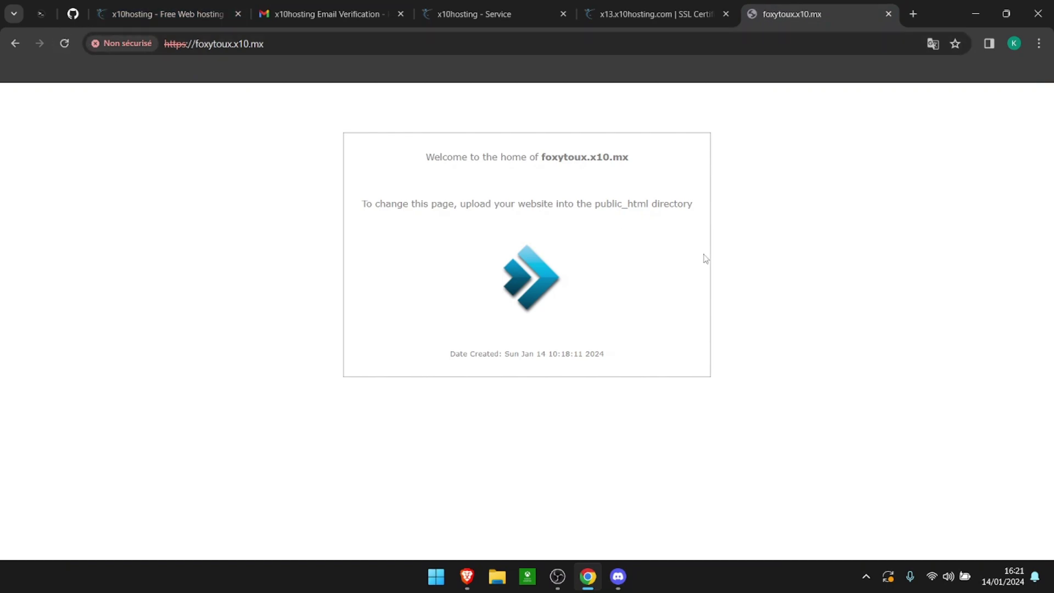
pyautogui.click(345, 44)
pyautogui.hotkey('ctrl', 'c')
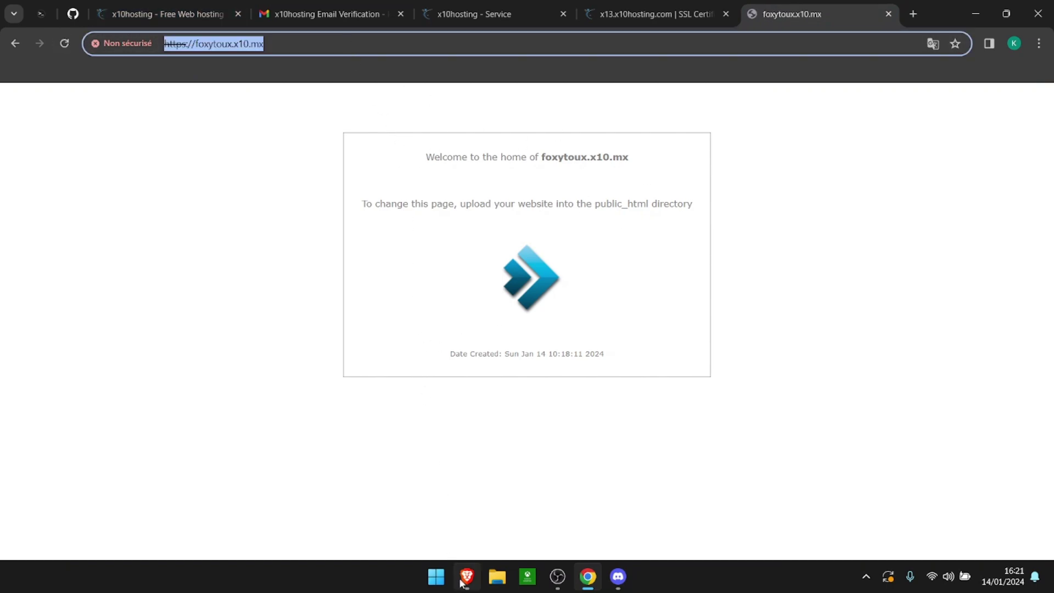
# Step: Open foxytoux.x10.mx in Brave, verify the secure padlock, then close the Chrome site tab
pyautogui.click(467, 577)
pyautogui.click(835, 10)
pyautogui.hotkey('ctrl', 'v')
pyautogui.press('Return')
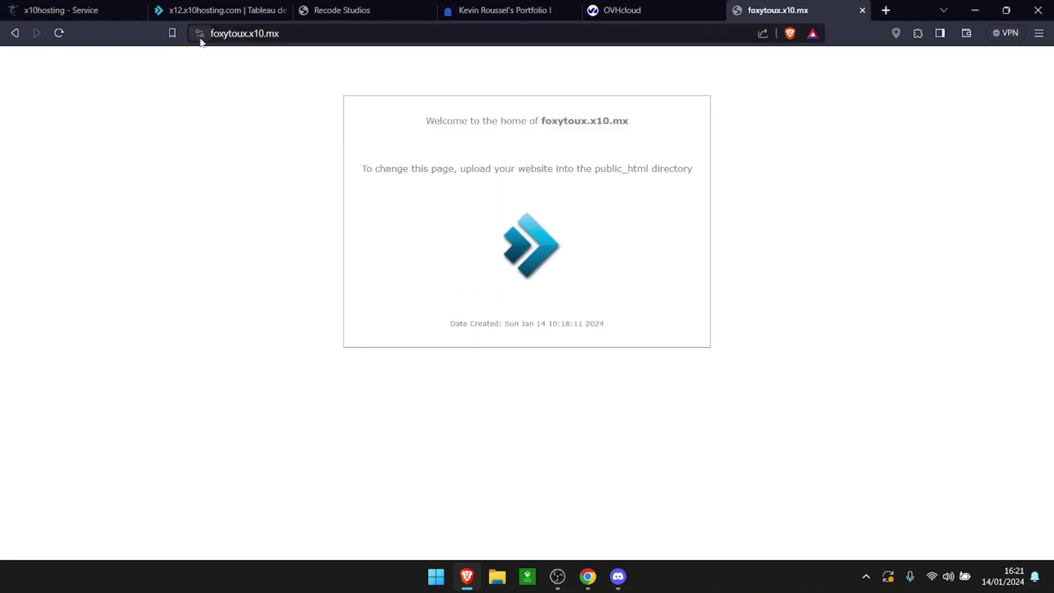
pyautogui.click(199, 33)
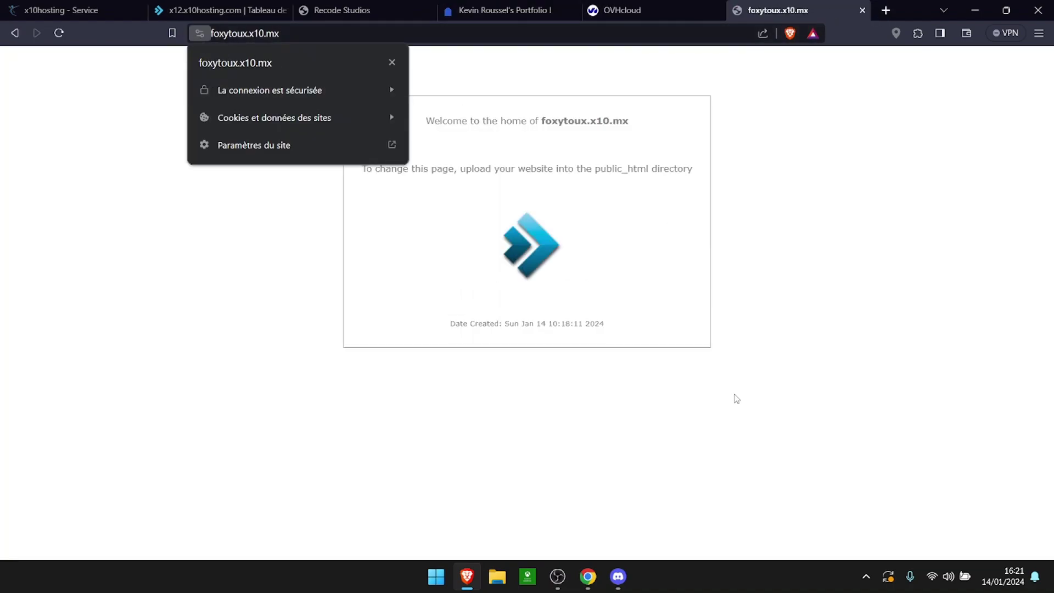
pyautogui.click(588, 576)
pyautogui.click(887, 15)
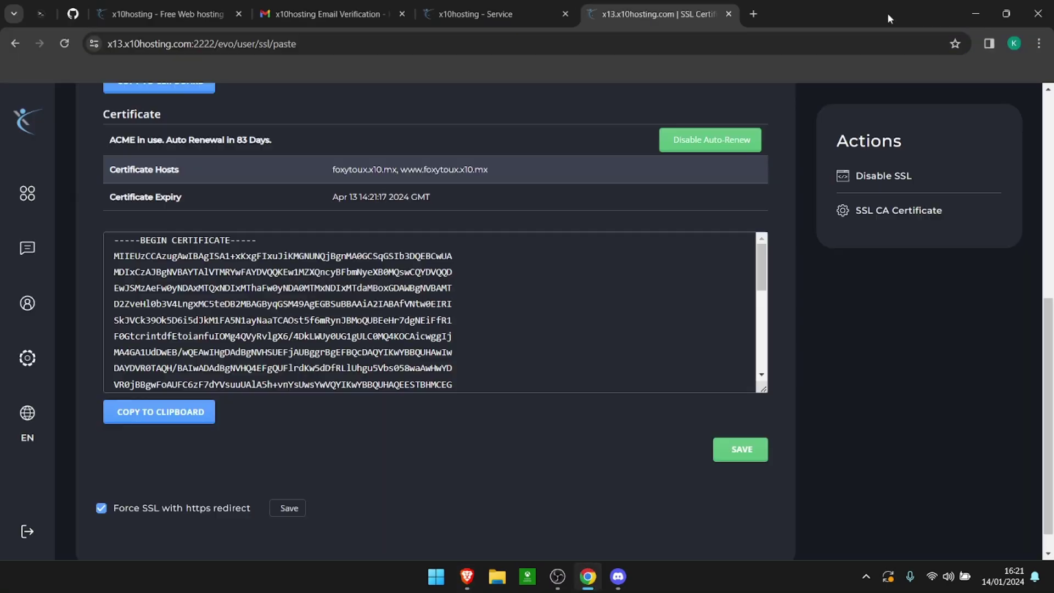
# Step: Open DirectAdmin's File Manager from the System Info & Files section of the navigation drawer
pyautogui.click(27, 195)
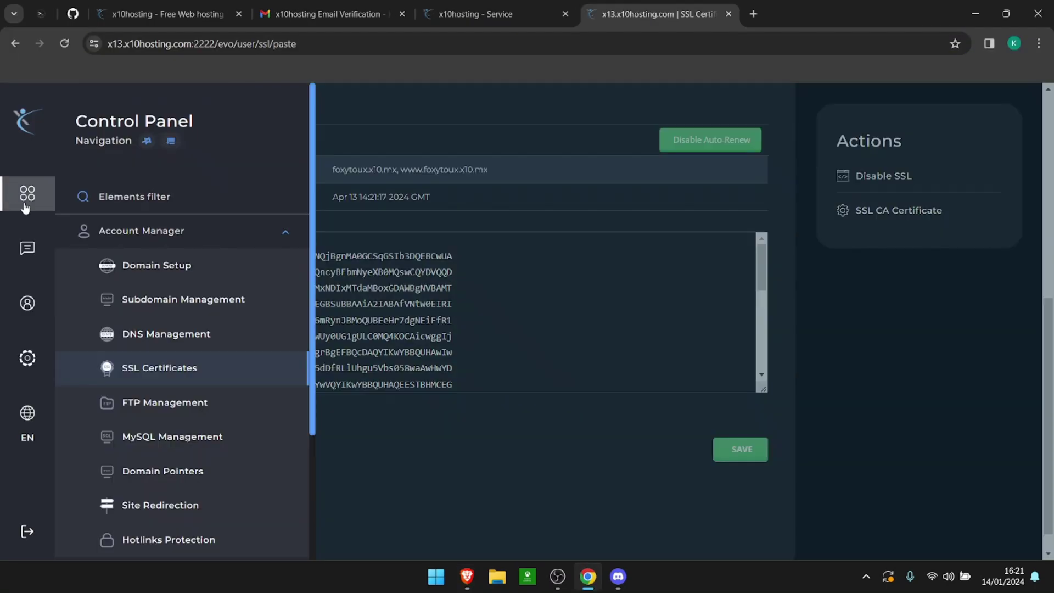
pyautogui.scroll(-1, 143, 231)
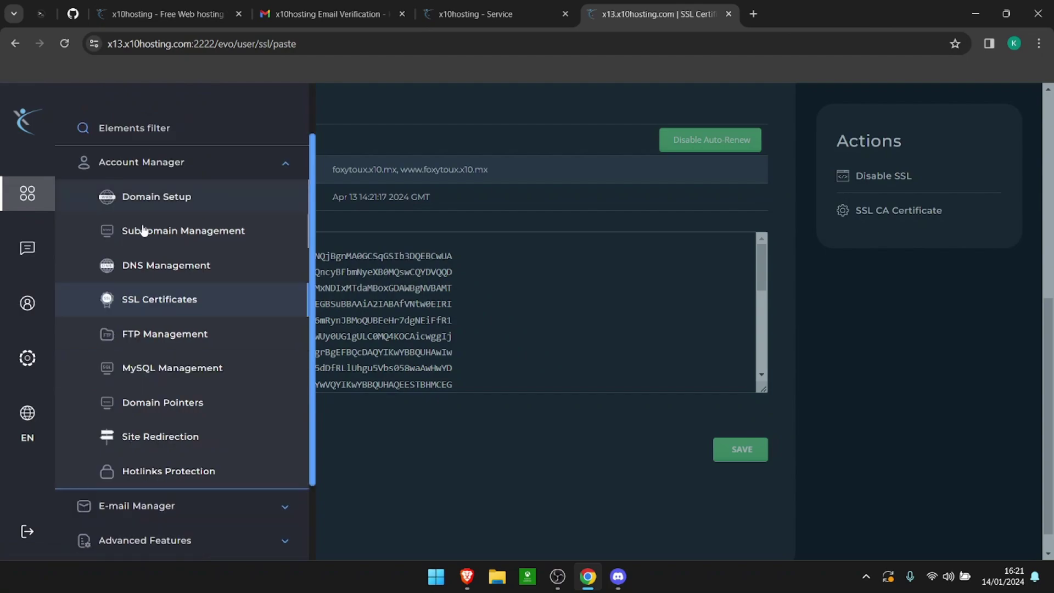
pyautogui.scroll(-2, 175, 357)
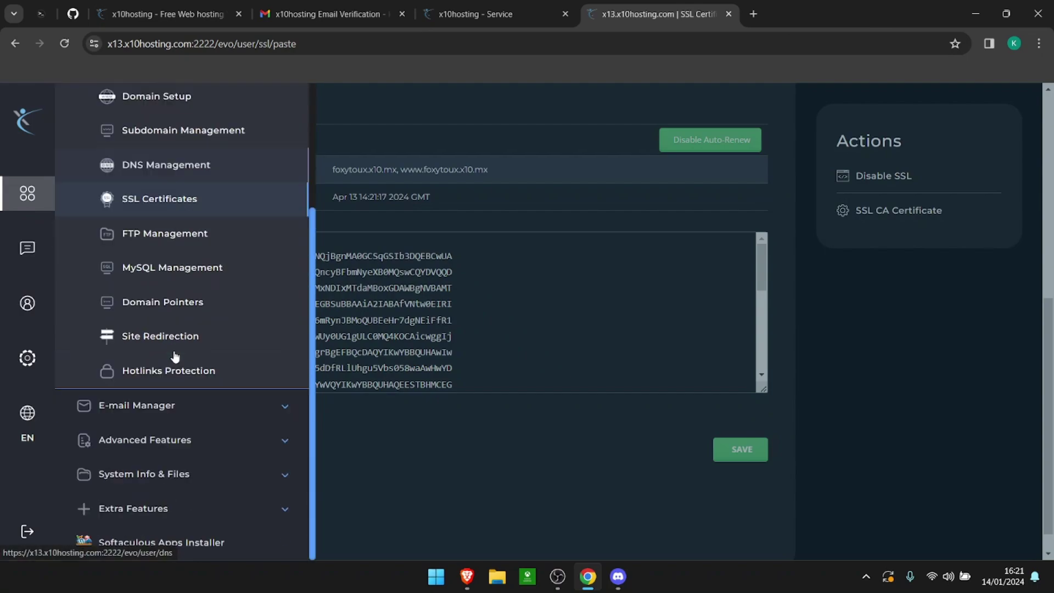
pyautogui.click(230, 469)
pyautogui.scroll(-1, 231, 469)
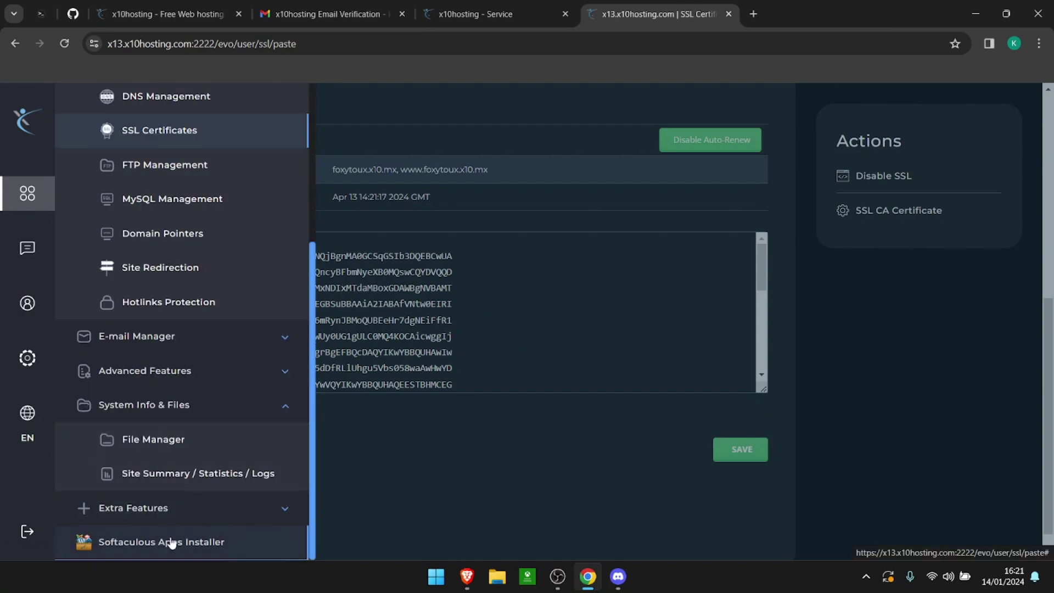
pyautogui.click(231, 543)
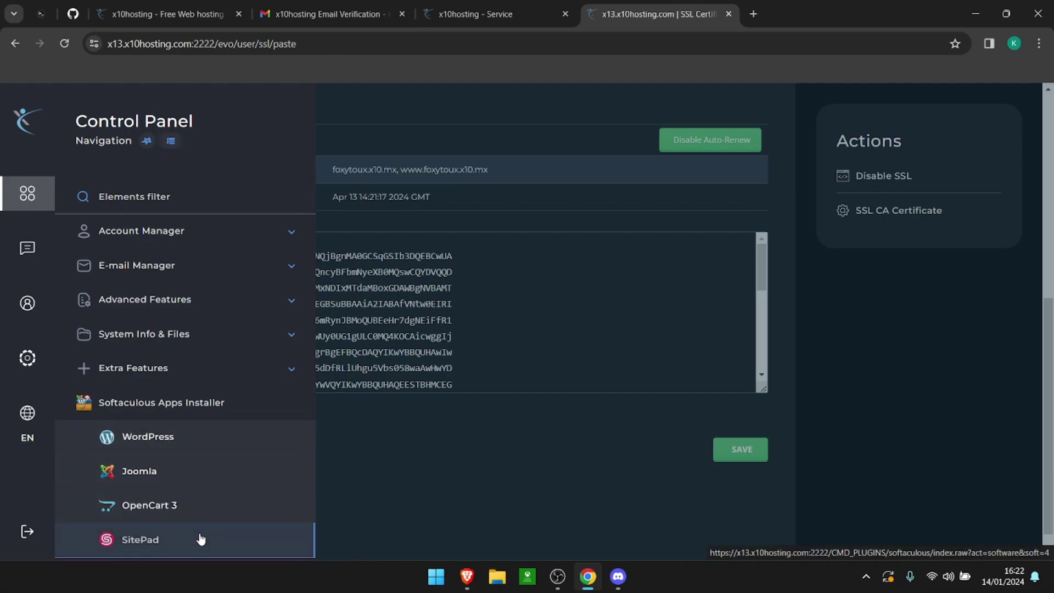
pyautogui.click(222, 334)
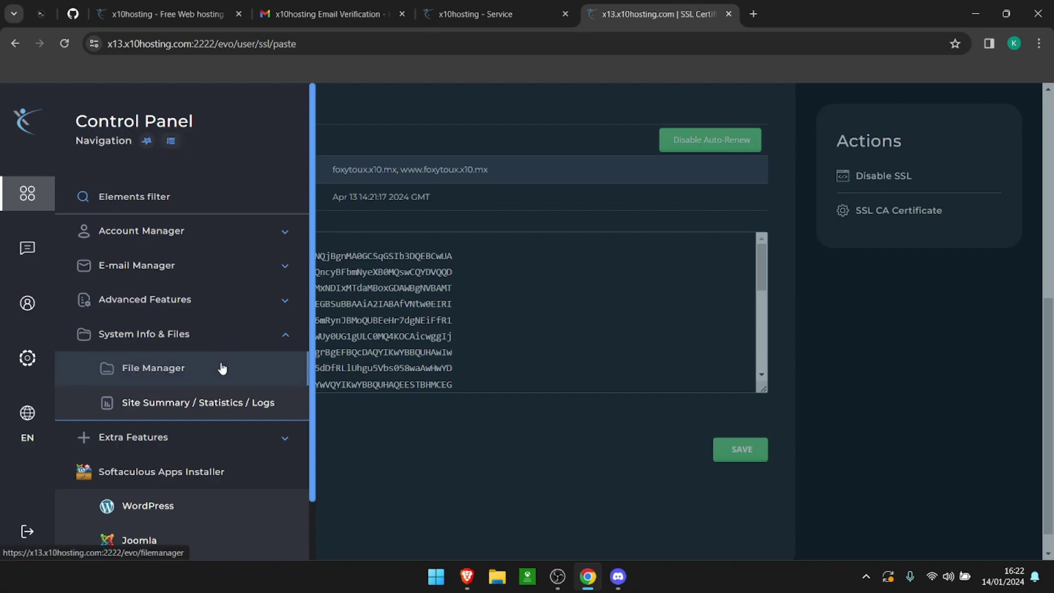
pyautogui.click(177, 376)
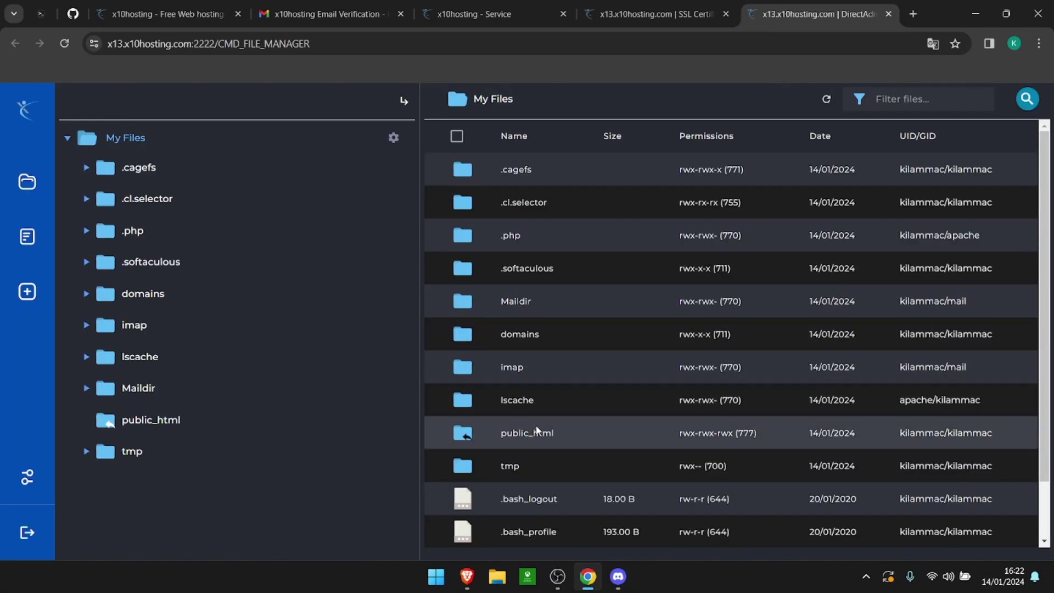
# Step: In public_html, change index.html's title from foxytoux.x10.mx to 'My Website !' and save it
pyautogui.doubleClick(537, 431)
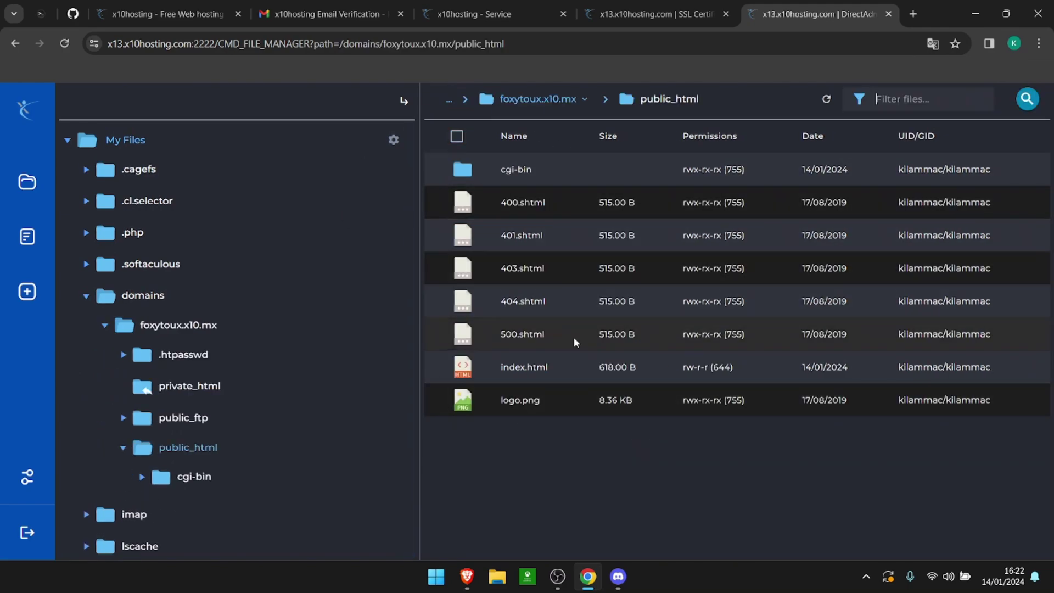
pyautogui.doubleClick(525, 367)
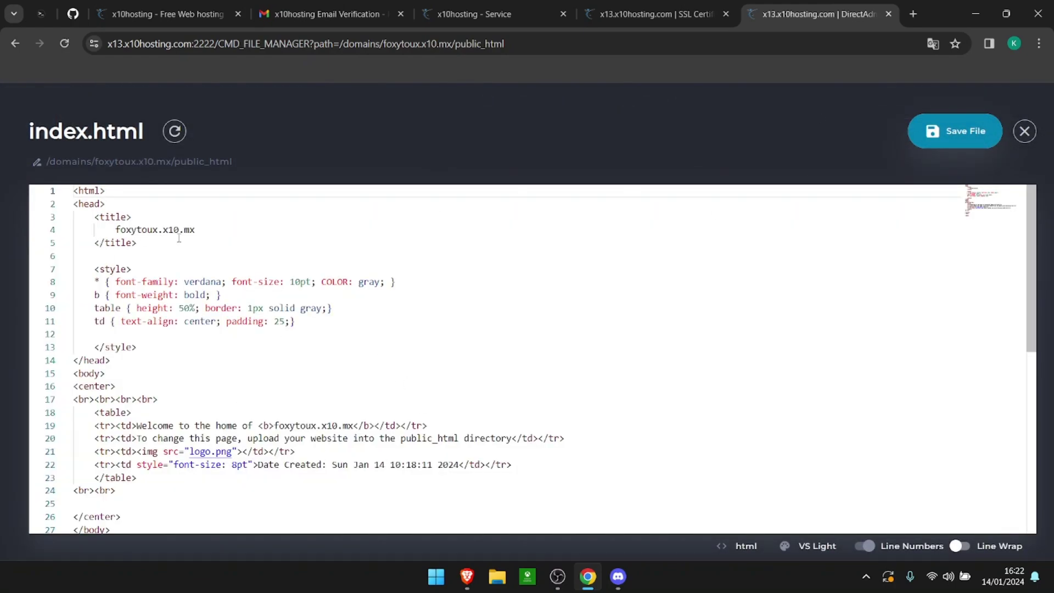
pyautogui.moveTo(194, 229); pyautogui.dragTo(110, 230)
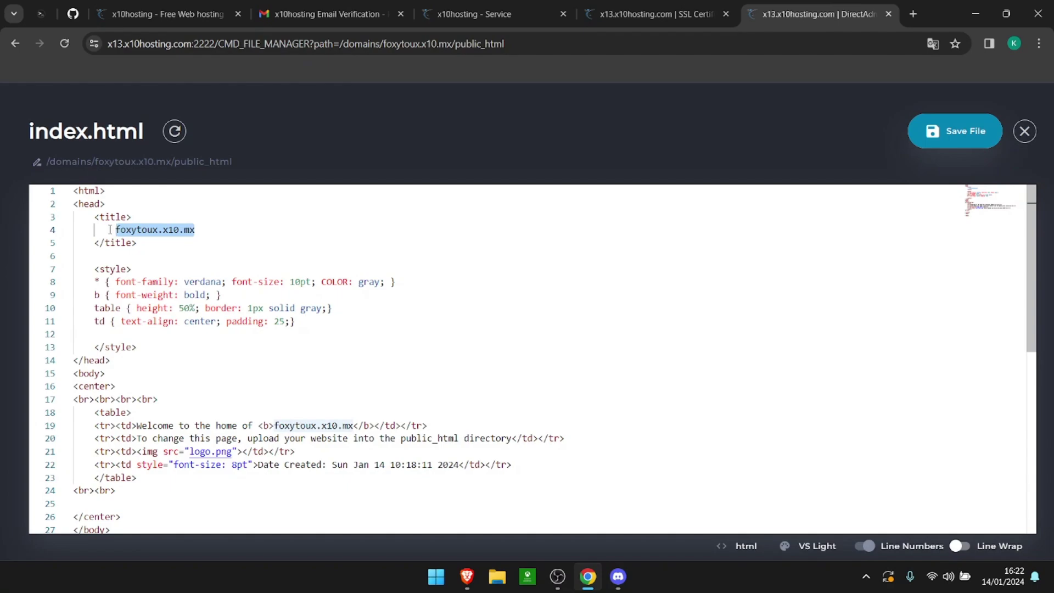
pyautogui.write('My Website !')
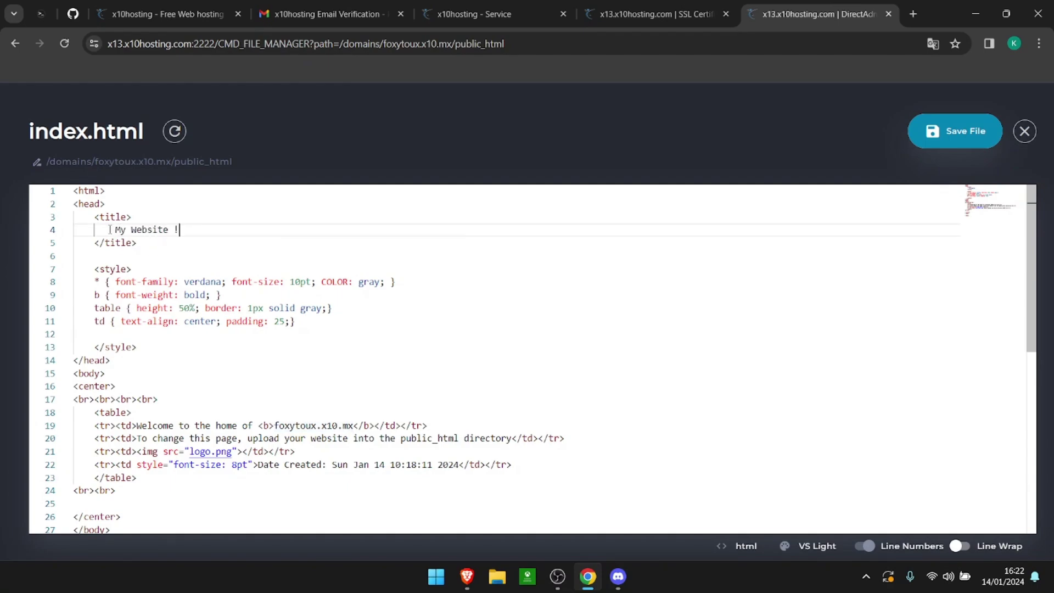
pyautogui.click(941, 129)
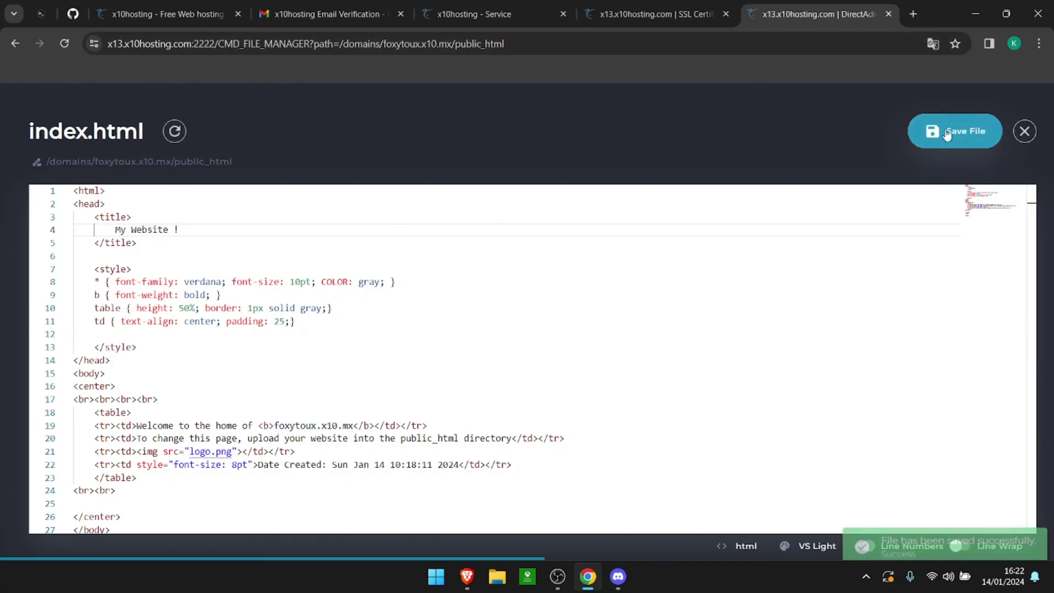
# Step: Reload foxytoux.x10.mx in Brave to confirm the 'My Website !' title, then return to Chrome's editor
pyautogui.click(467, 576)
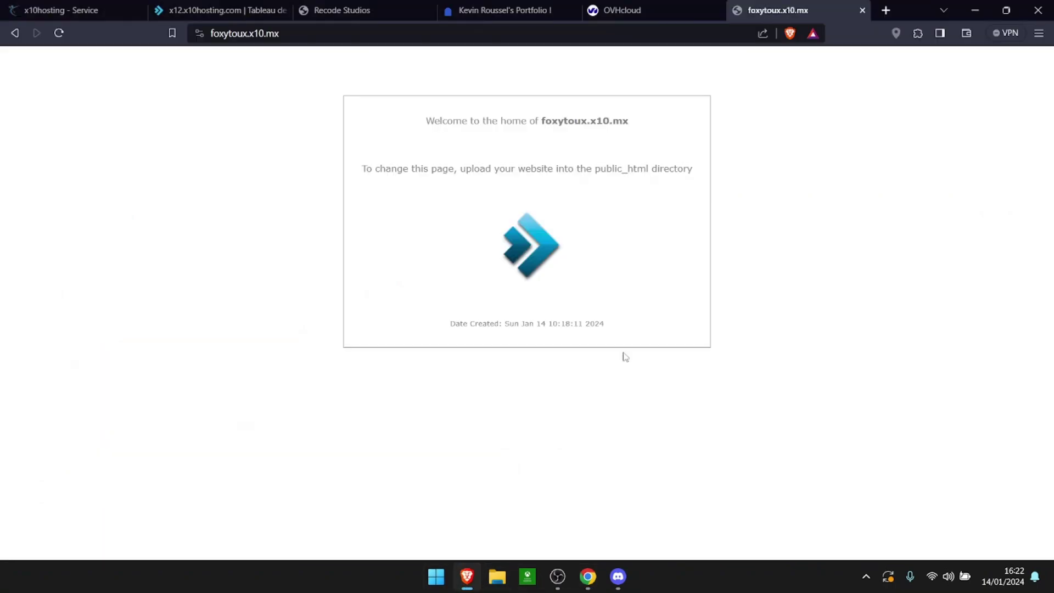
pyautogui.click(59, 33)
pyautogui.click(588, 576)
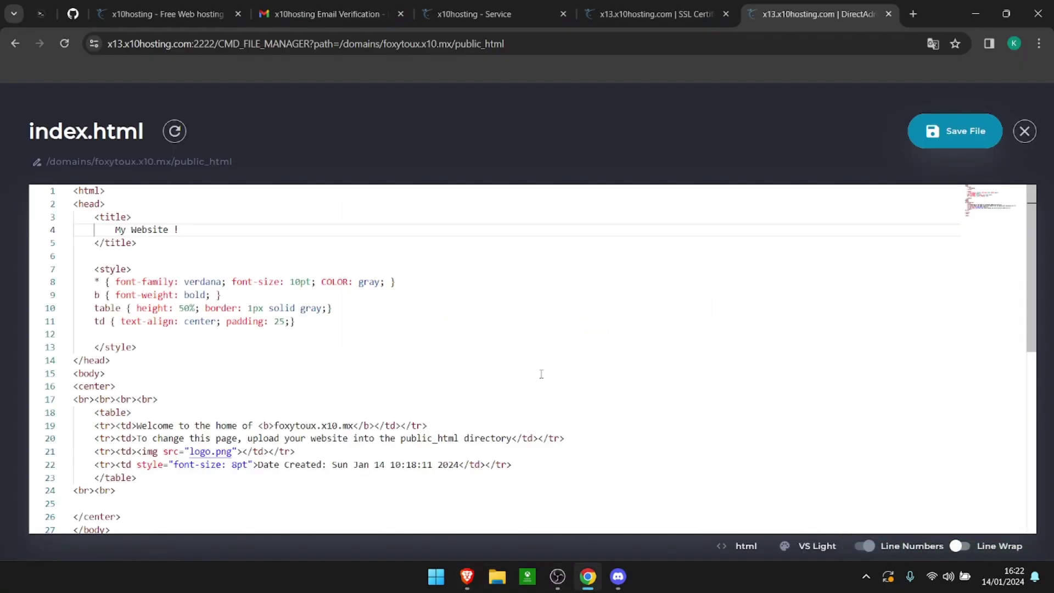